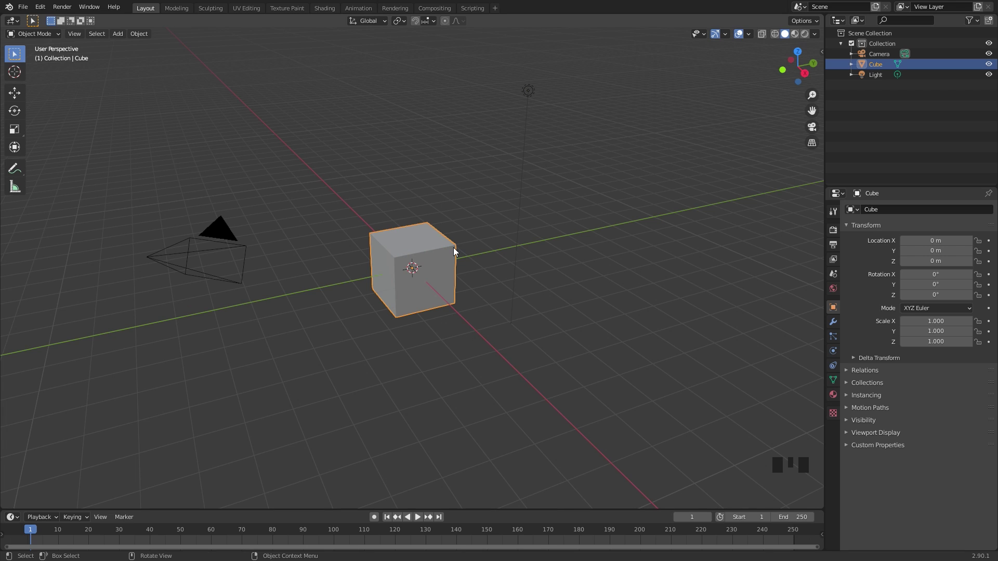
# Delete the default cube, add a UV Sphere at the origin, and orbit around it.
pyautogui.press('x')
pyautogui.click(627, 245)
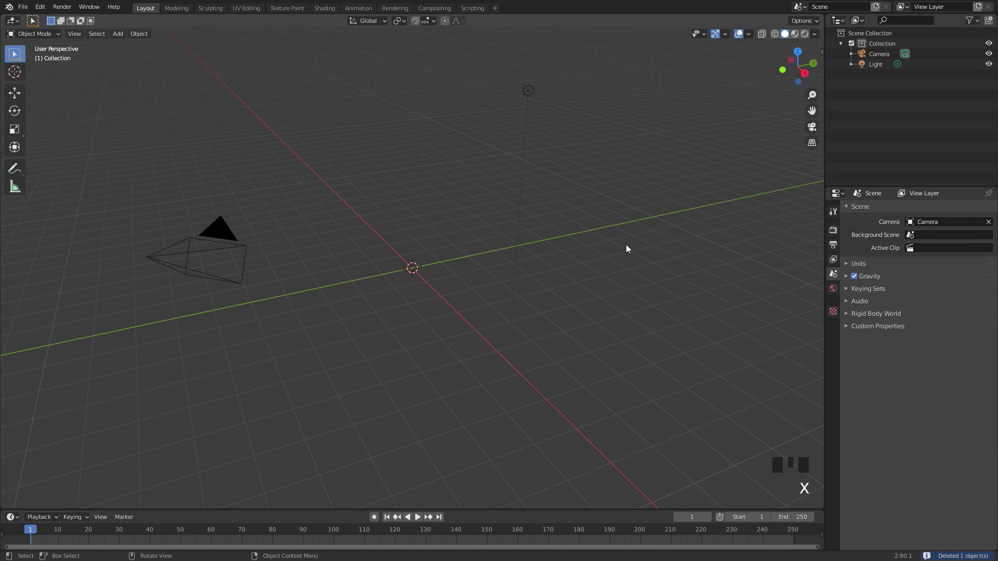
pyautogui.hotkey('shift', 'a')
pyautogui.moveTo(625, 244)
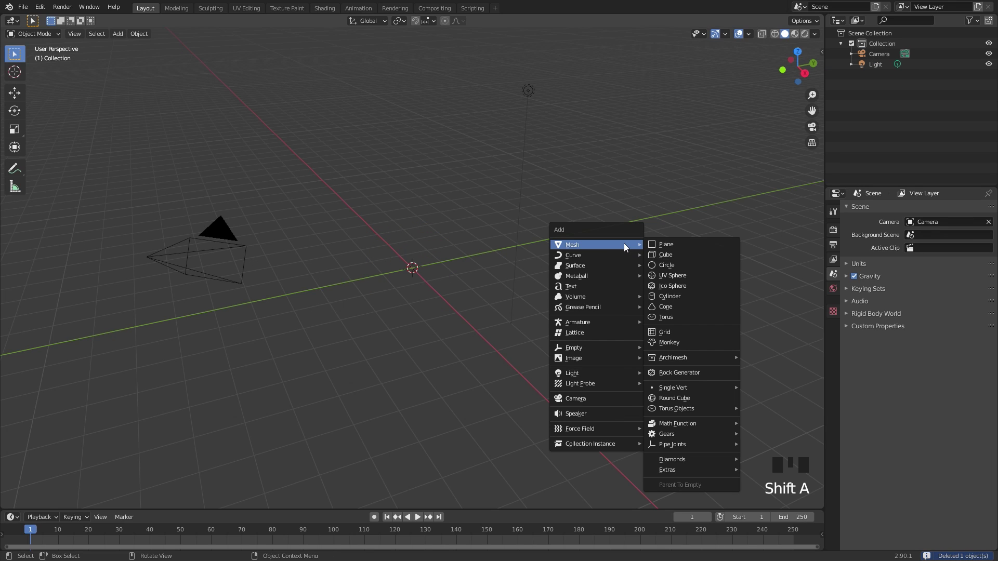
pyautogui.click(663, 276)
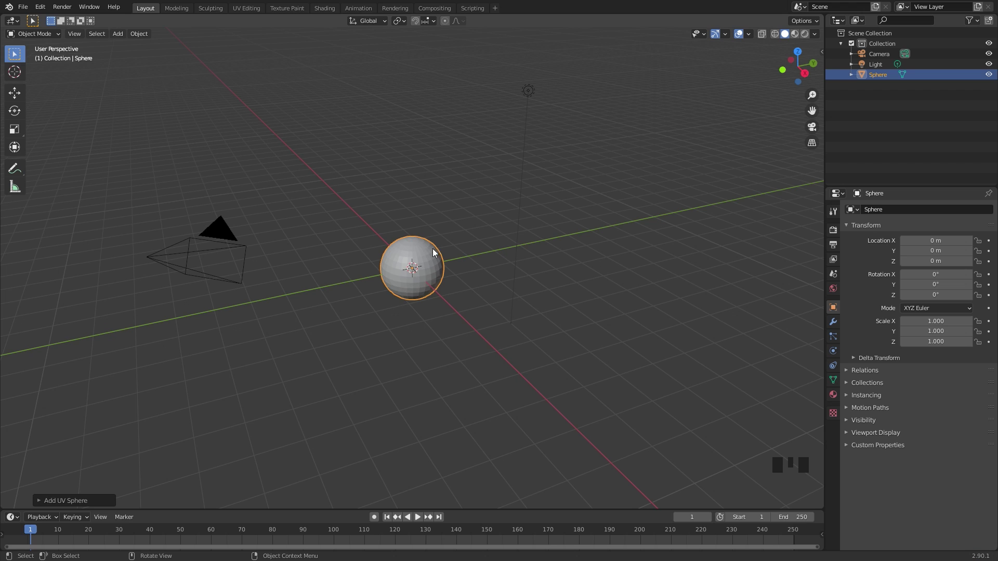
pyautogui.scroll(4, 349, 257)
pyautogui.moveTo(347, 256); pyautogui.dragTo(441, 245, button='middle')
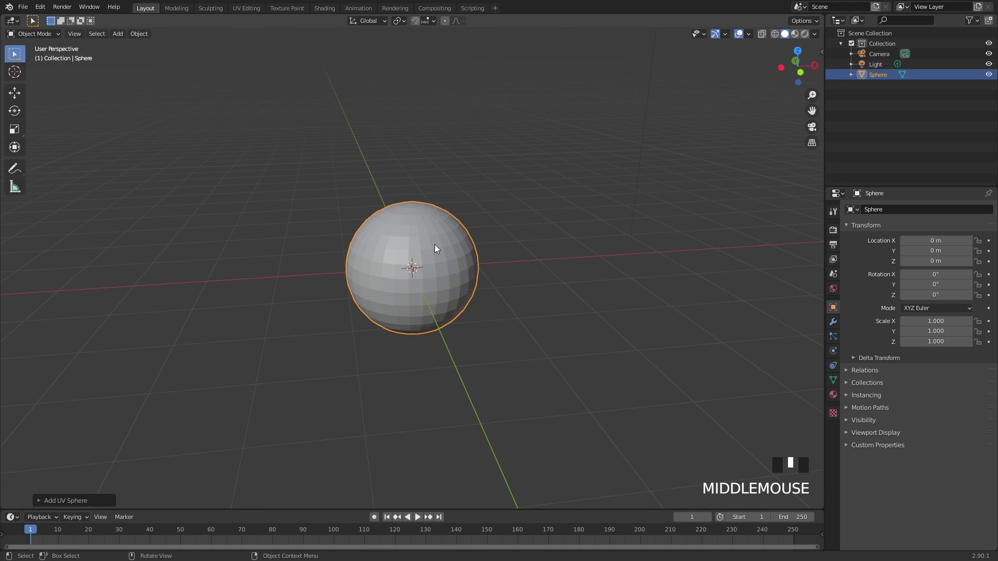
pyautogui.click(40, 6)
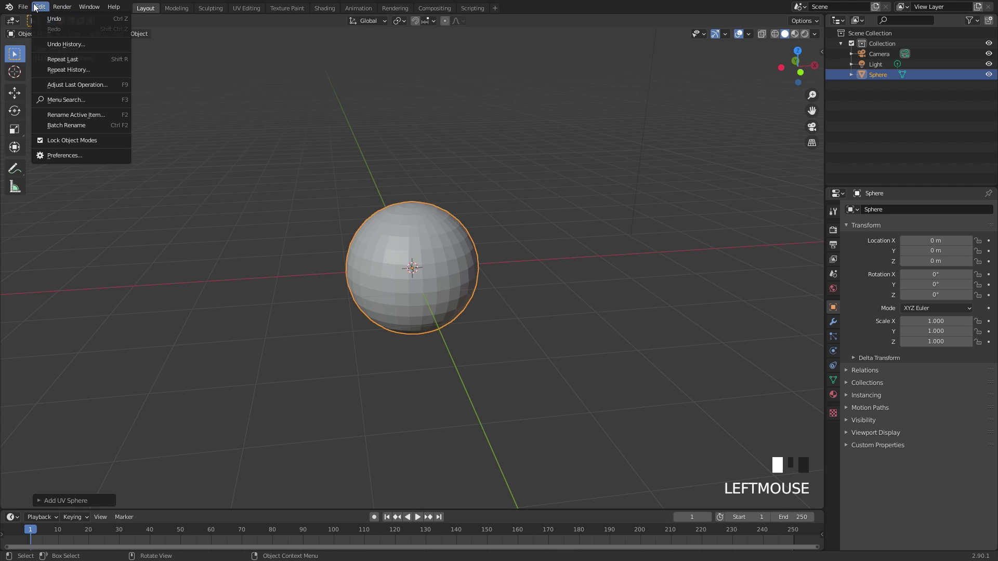
pyautogui.click(59, 155)
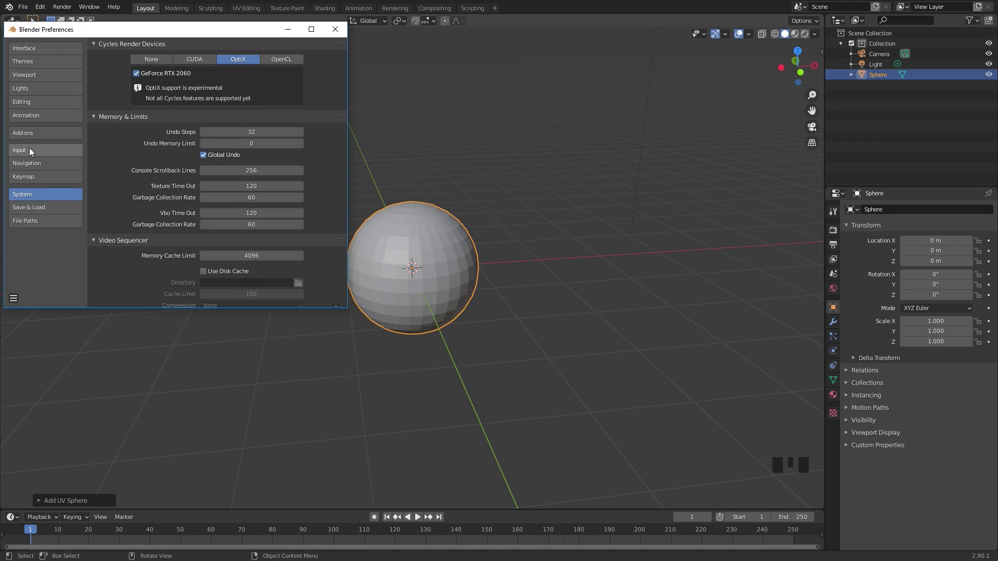
pyautogui.click(33, 132)
pyautogui.click(297, 60)
pyautogui.write('cell')
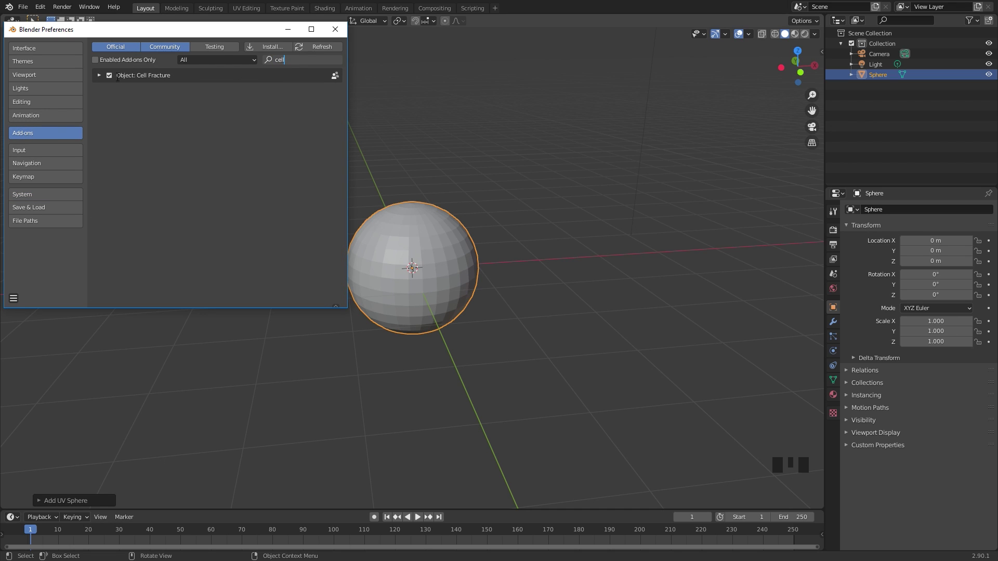
pyautogui.click(335, 30)
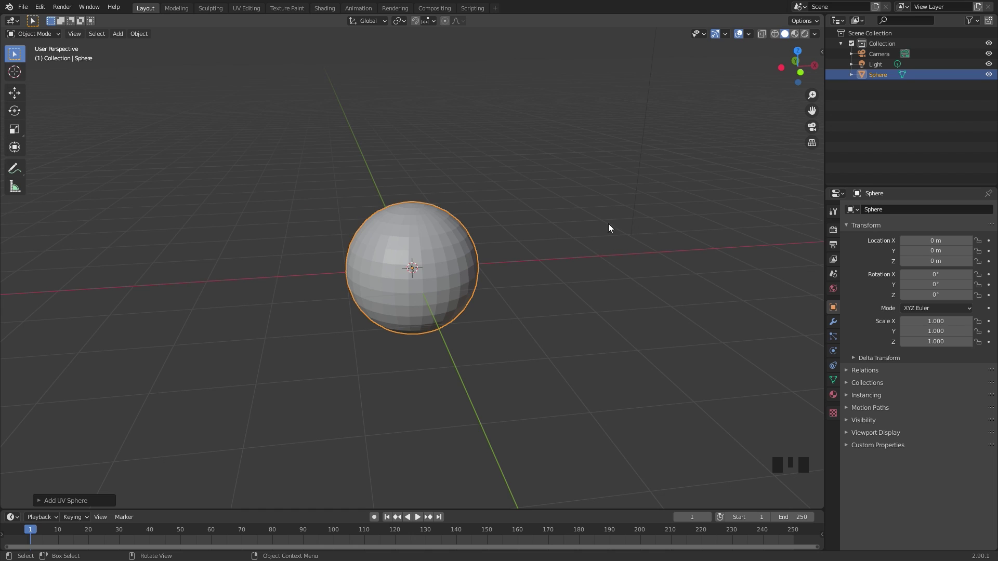
# Open Cell Fracture via an F3 search for 'cell' and keep Own Particles as point source.
pyautogui.press('F3')
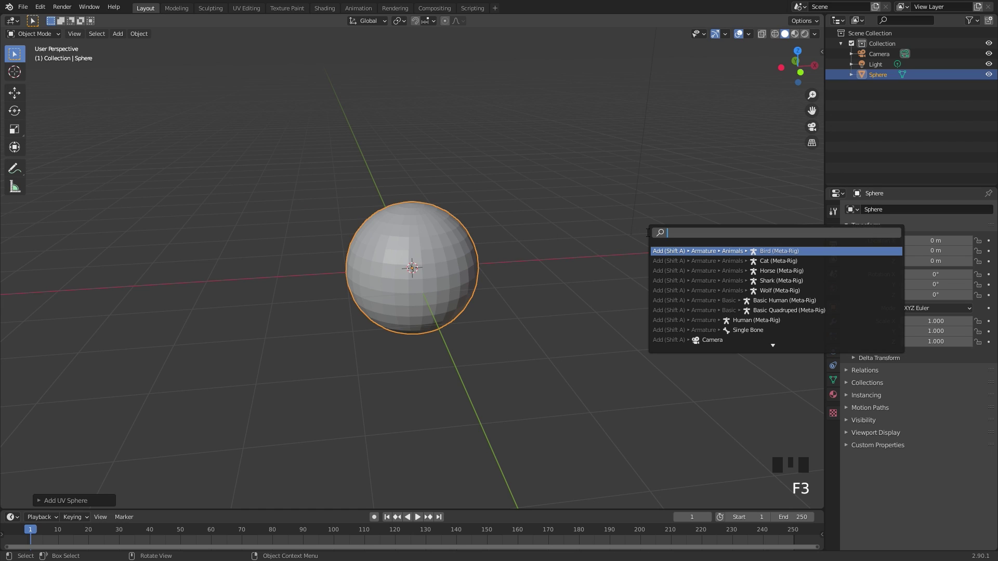
pyautogui.write('cell')
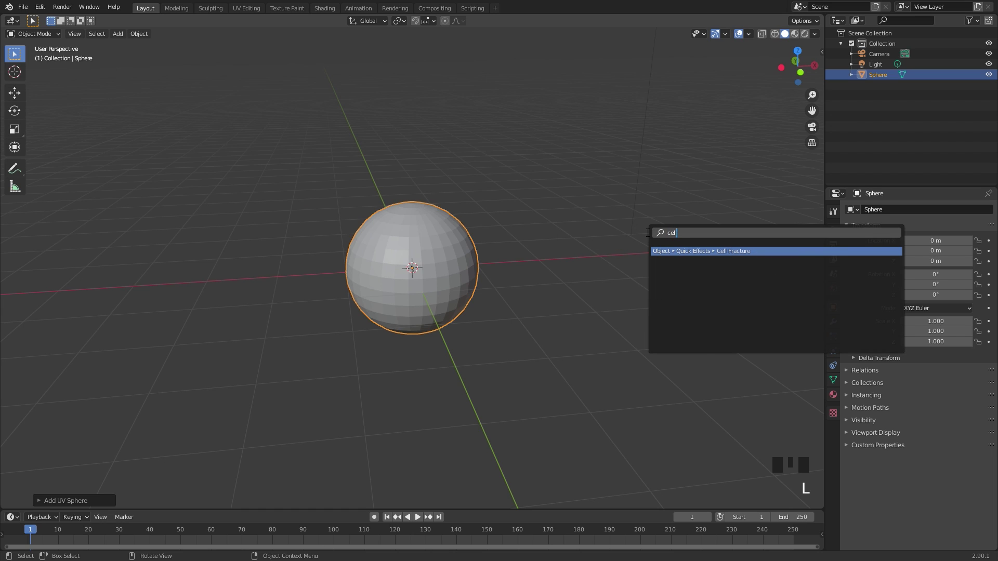
pyautogui.click(743, 251)
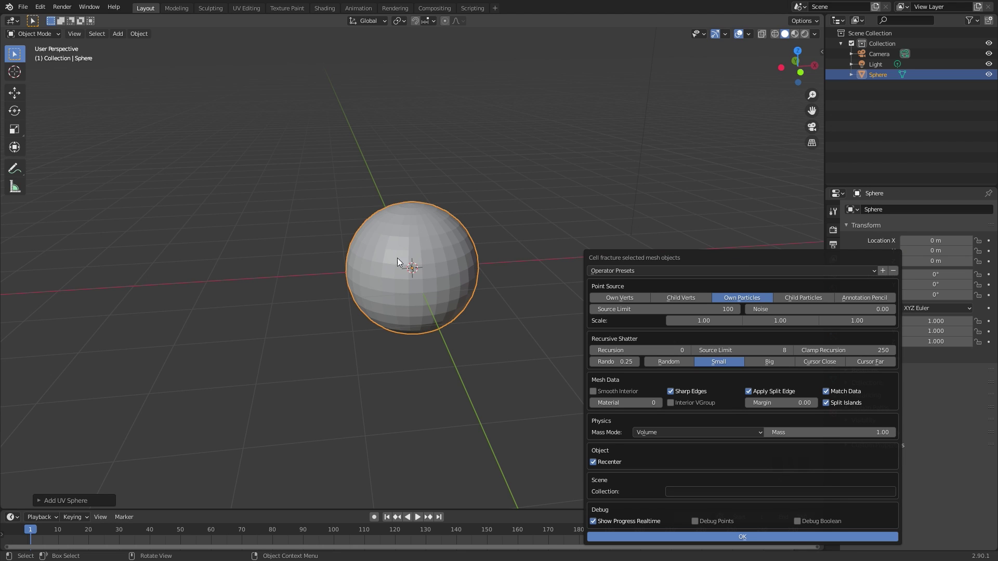
pyautogui.moveTo(776, 263); pyautogui.dragTo(732, 148)
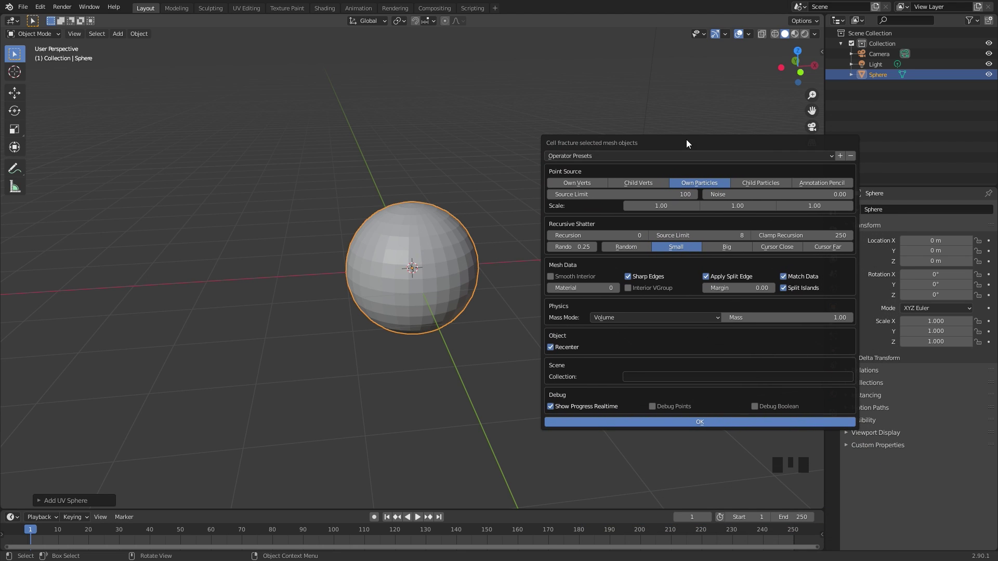
pyautogui.click(577, 184)
pyautogui.click(657, 182)
pyautogui.click(701, 183)
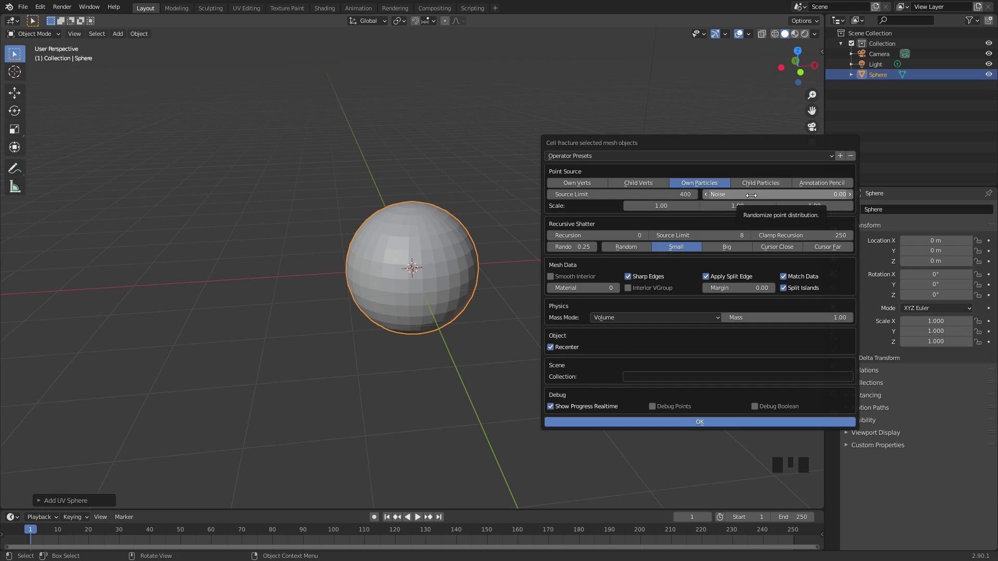
# Set Cell Fracture noise to 1 and the recursive source limit to 8.
pyautogui.click(749, 194)
pyautogui.write('1')
pyautogui.press('Return')
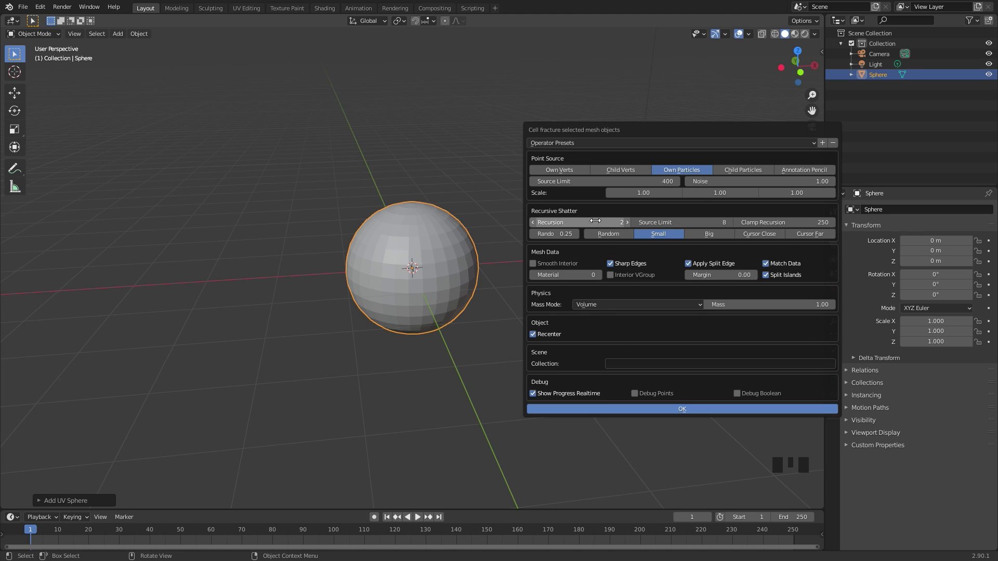
pyautogui.click(686, 222)
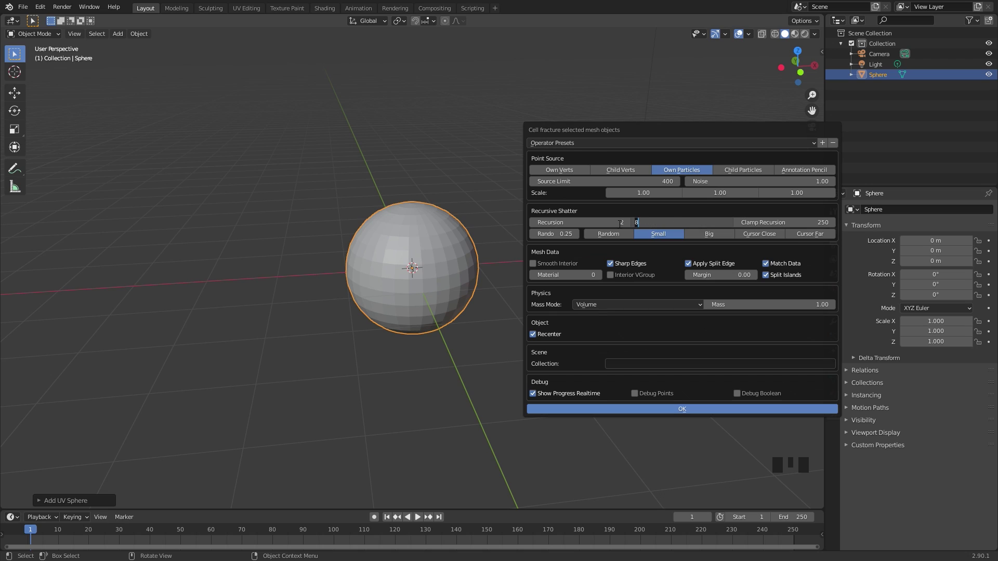
pyautogui.write('1')
pyautogui.press('Return')
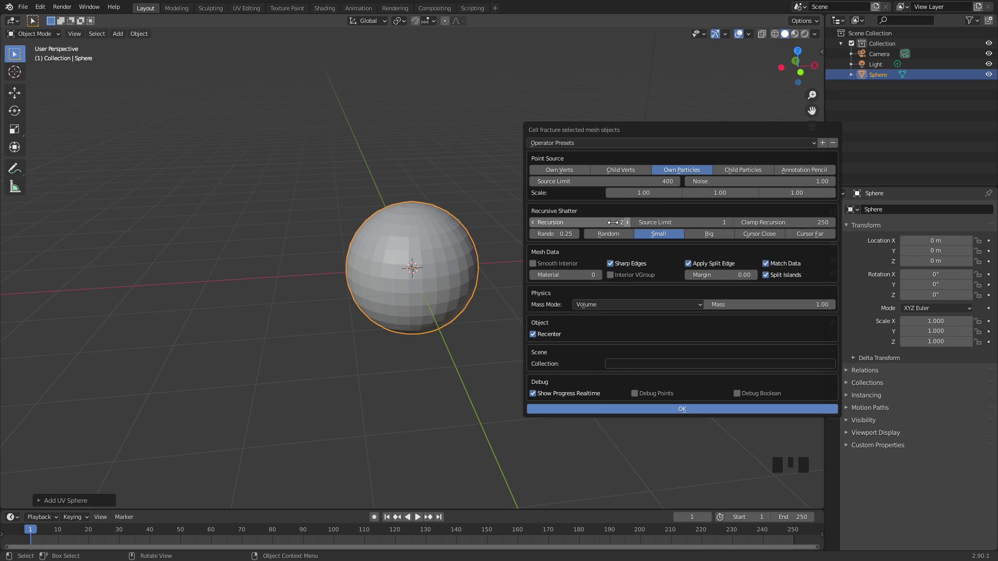
pyautogui.click(681, 225)
pyautogui.write('8')
pyautogui.press('Return')
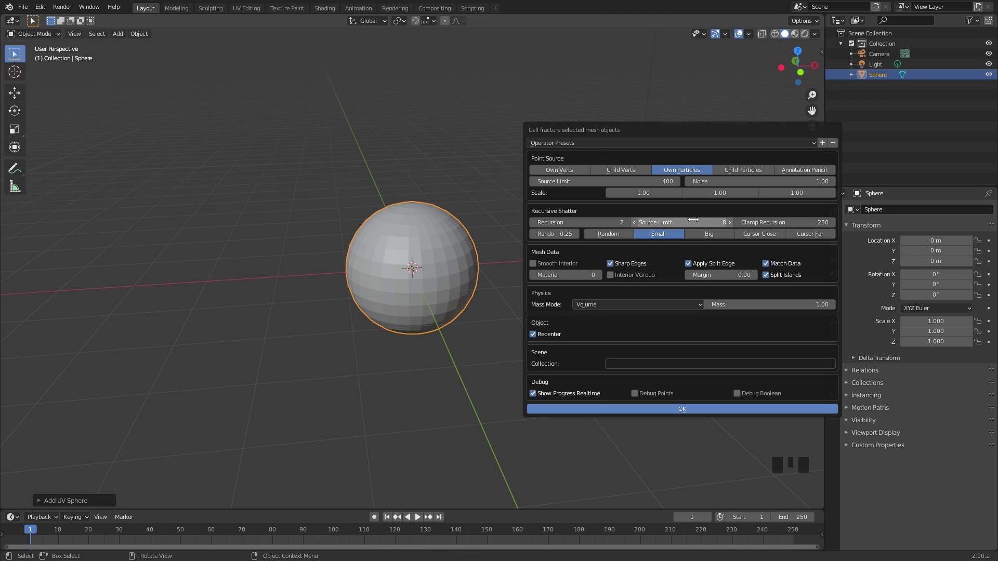
# Set clamp recursion to 250 and recursion to 2, keeping the recursive source limit at 8.
pyautogui.moveTo(703, 221); pyautogui.dragTo(693, 223)
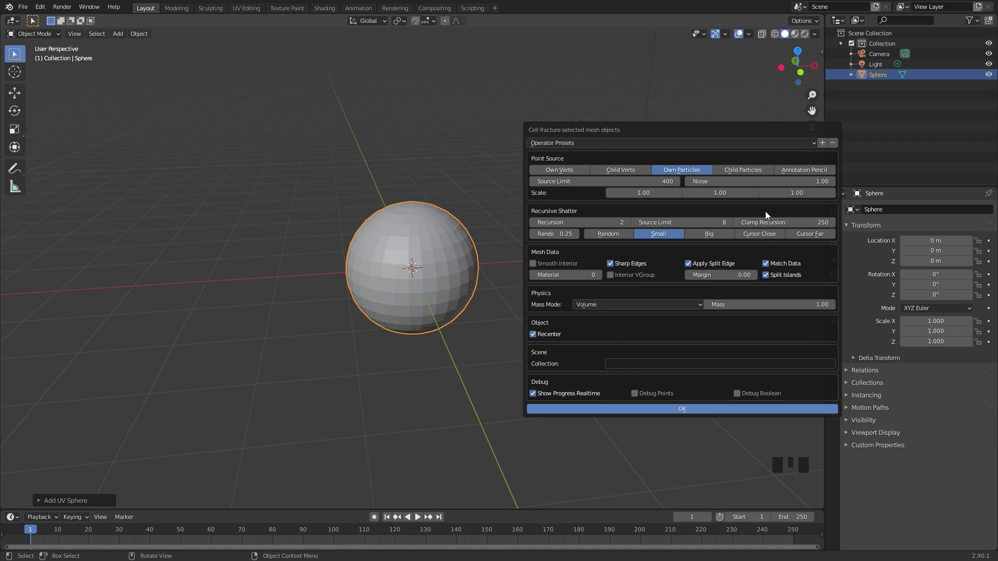
pyautogui.moveTo(769, 223); pyautogui.dragTo(693, 225)
pyautogui.click(692, 224)
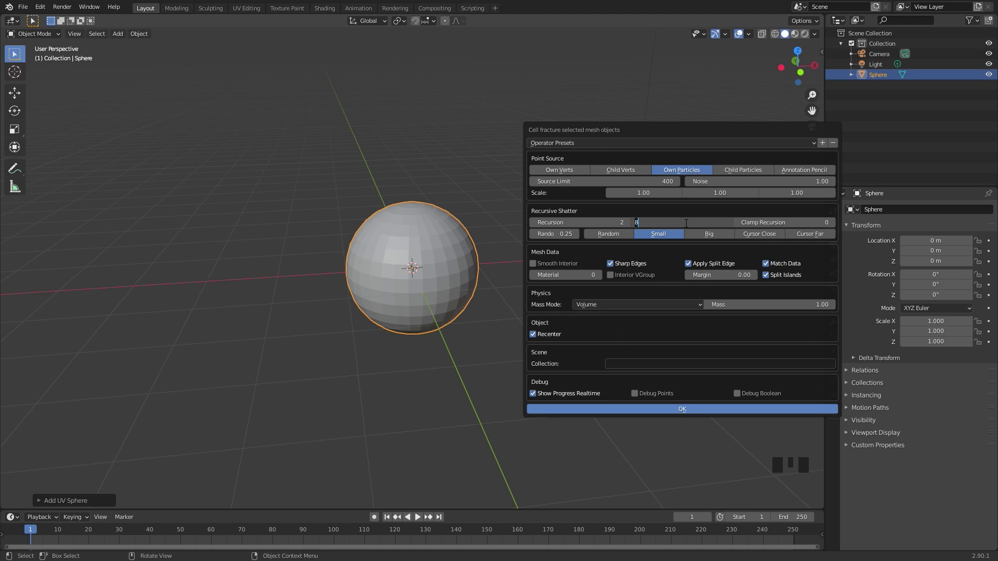
pyautogui.write('16')
pyautogui.press('Return')
pyautogui.click(769, 222)
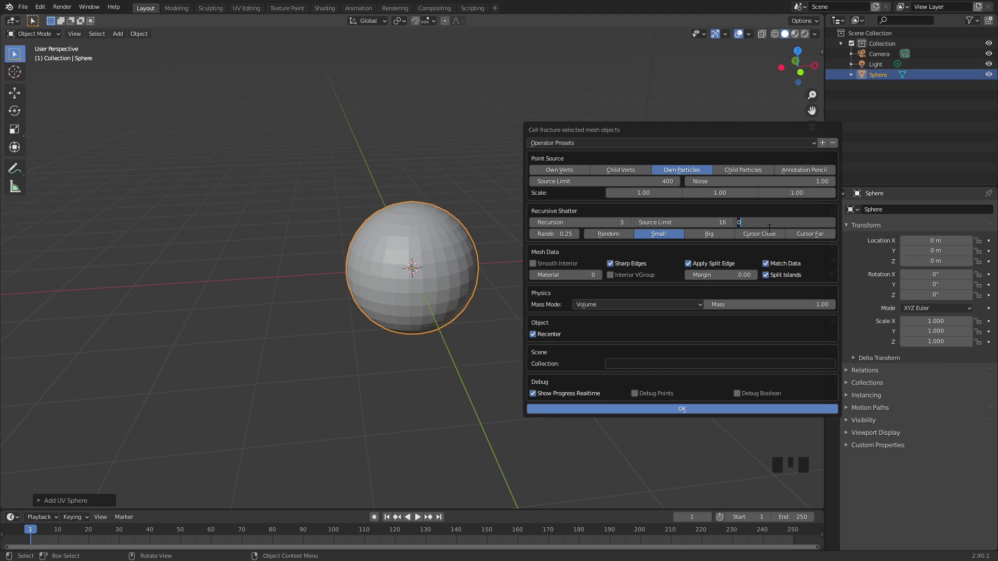
pyautogui.write('250')
pyautogui.press('Return')
pyautogui.click(532, 223)
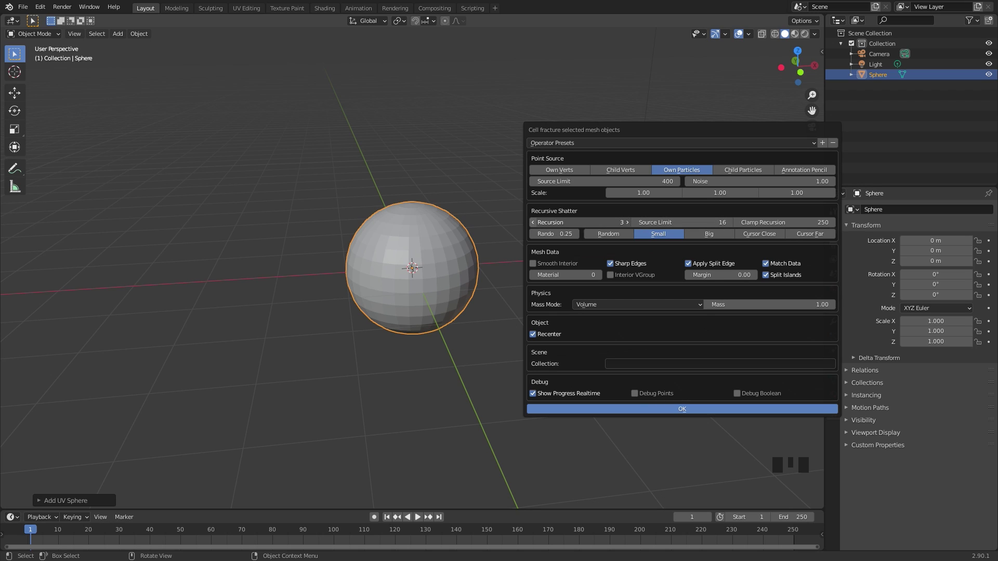
pyautogui.click(682, 222)
pyautogui.write('8')
pyautogui.press('Return')
# Run the fracture, inspect the Sphere_cell pieces, and start moving them aside.
pyautogui.click(650, 410)
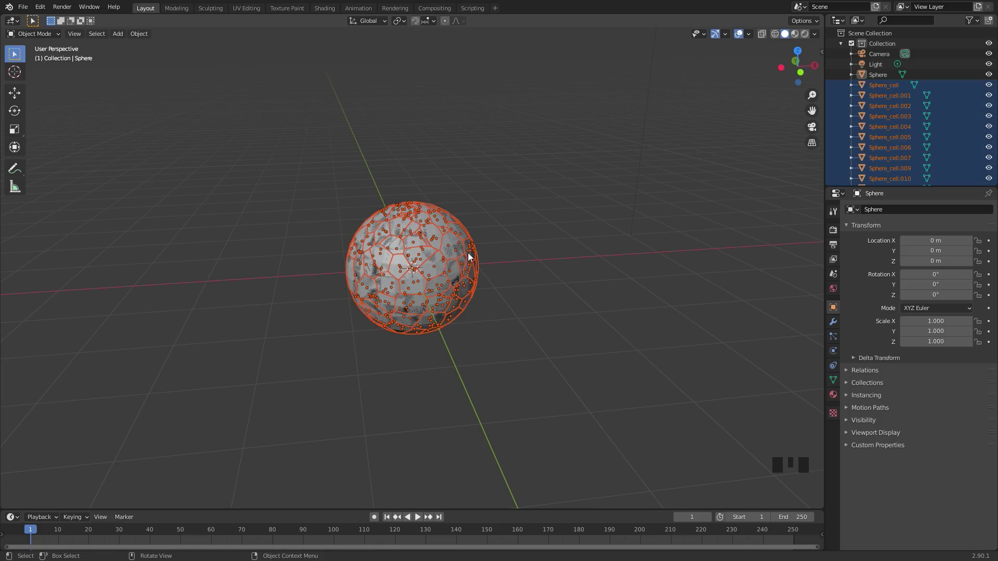
pyautogui.scroll(3, 467, 252)
pyautogui.moveTo(541, 204); pyautogui.dragTo(476, 241, button='middle')
pyautogui.press('g')
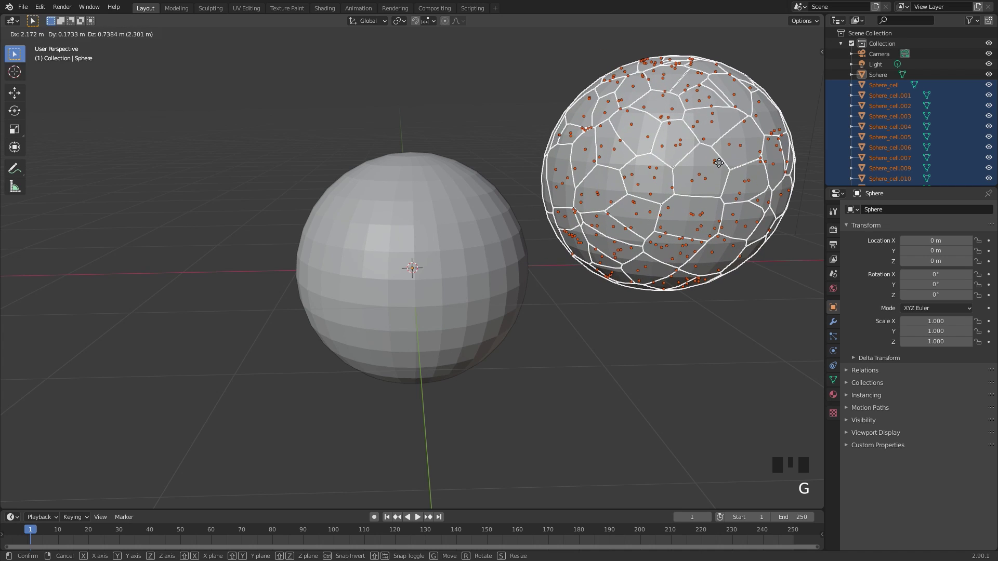
# Cancel the move and delete the original uncut Sphere.
pyautogui.rightClick(719, 160)
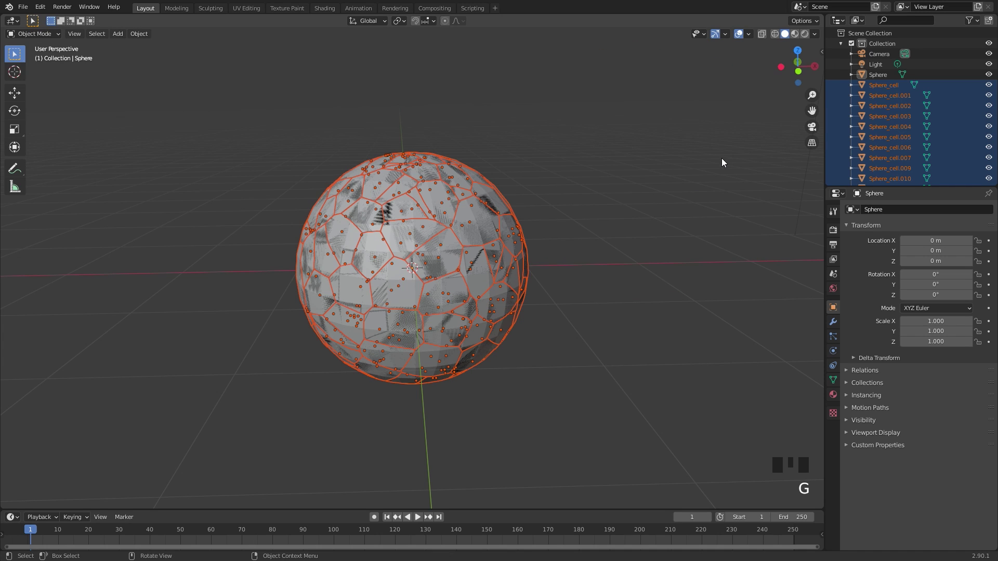
pyautogui.click(882, 75)
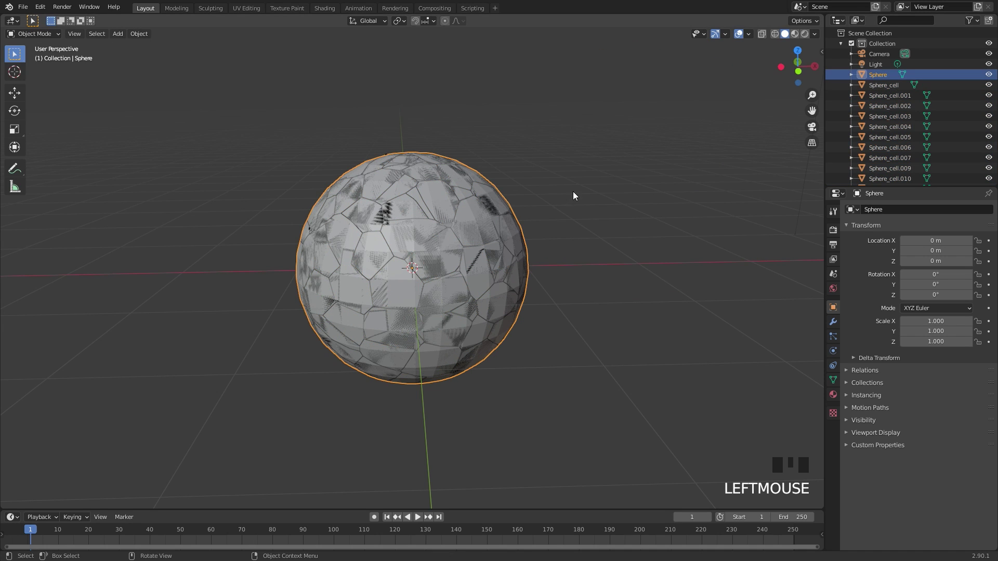
pyautogui.press('x')
pyautogui.click(595, 190)
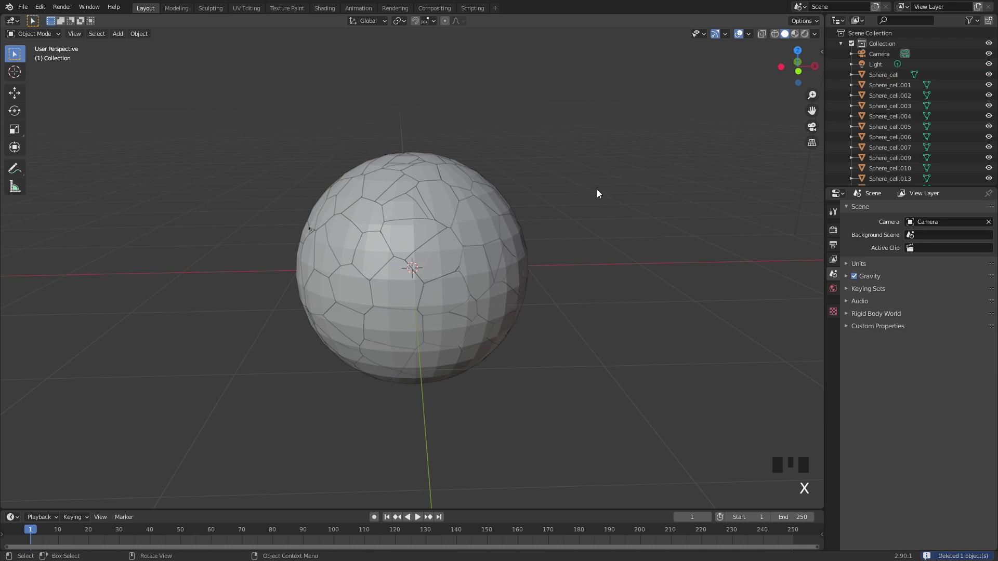
# In wireframe, box-select all Sphere_cell pieces and raise them above the grid.
pyautogui.press('z')
pyautogui.click(278, 177)
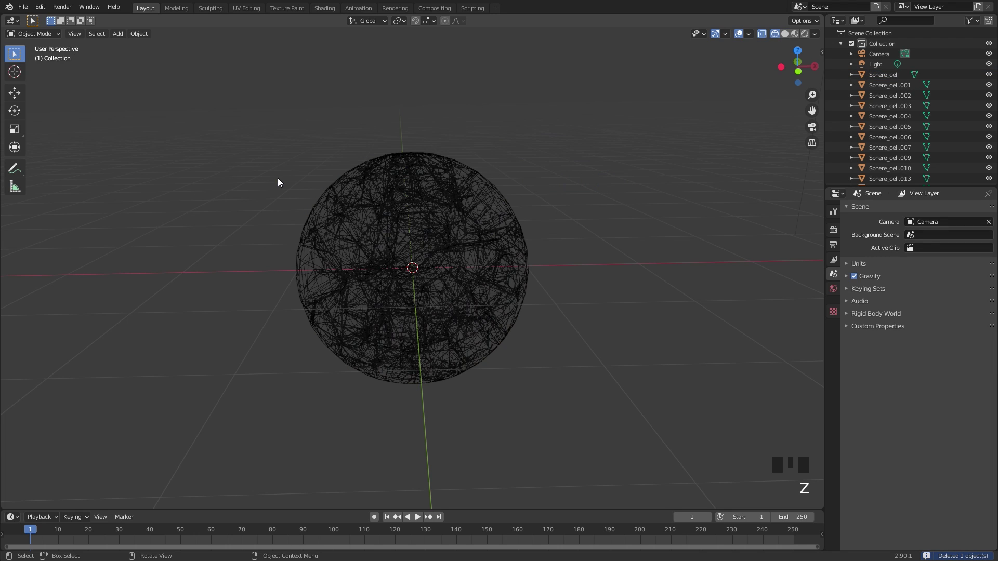
pyautogui.press('b')
pyautogui.moveTo(202, 125); pyautogui.dragTo(594, 412)
pyautogui.scroll(-4, 471, 380)
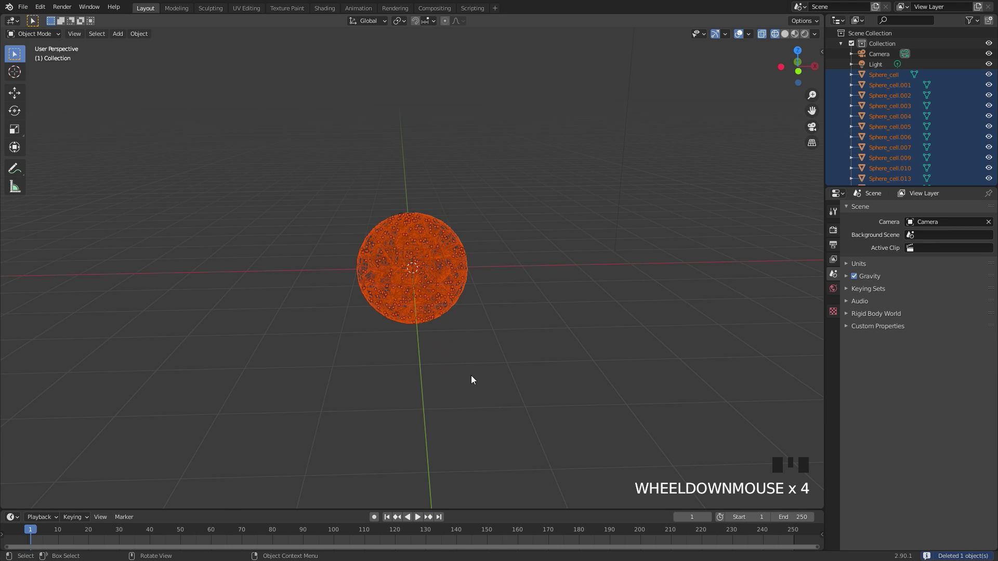
pyautogui.press('g')
pyautogui.click(484, 223)
# Add a plane at the origin and scale it to about 14.3.
pyautogui.hotkey('shift', 'a')
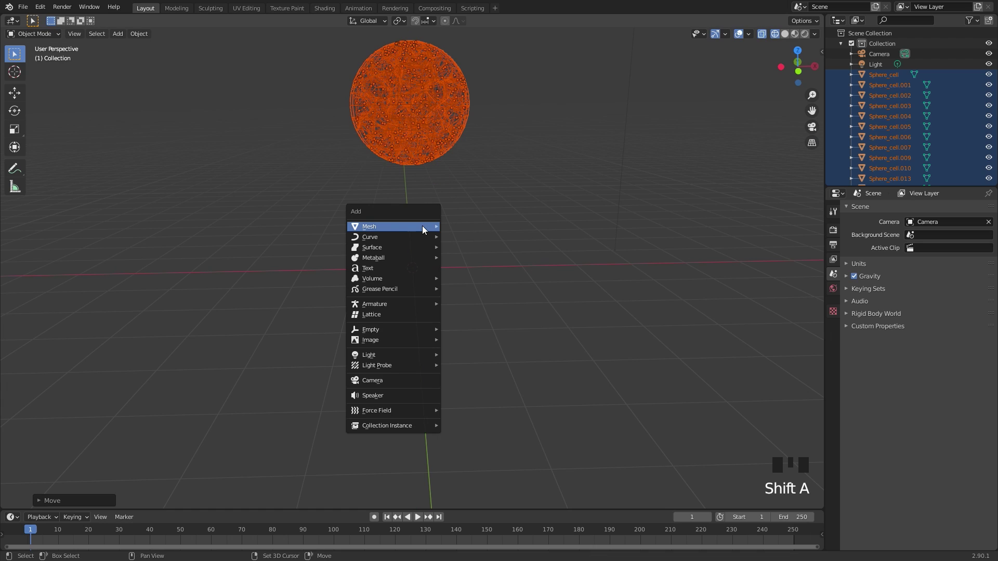
pyautogui.moveTo(422, 225)
pyautogui.click(480, 229)
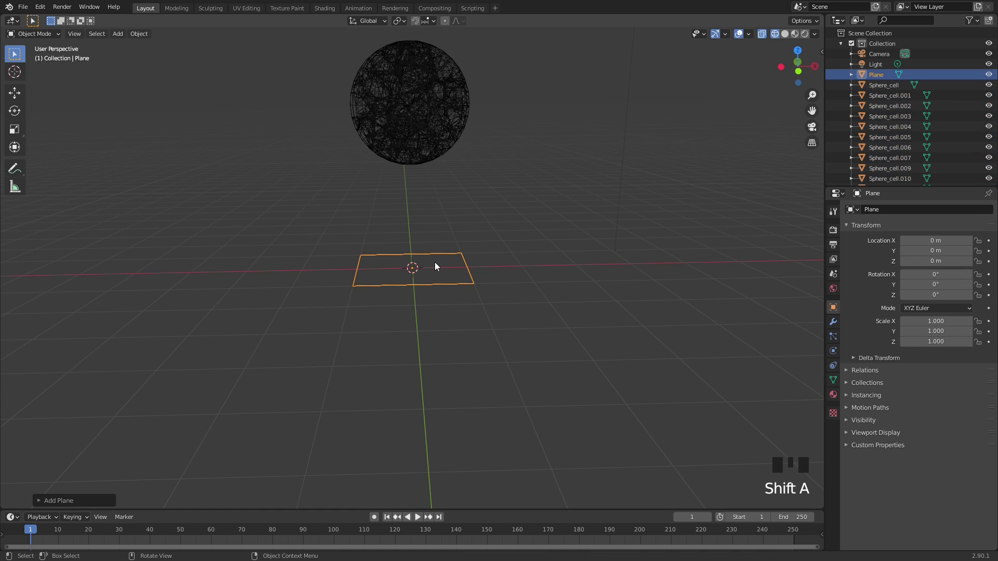
pyautogui.press('s')
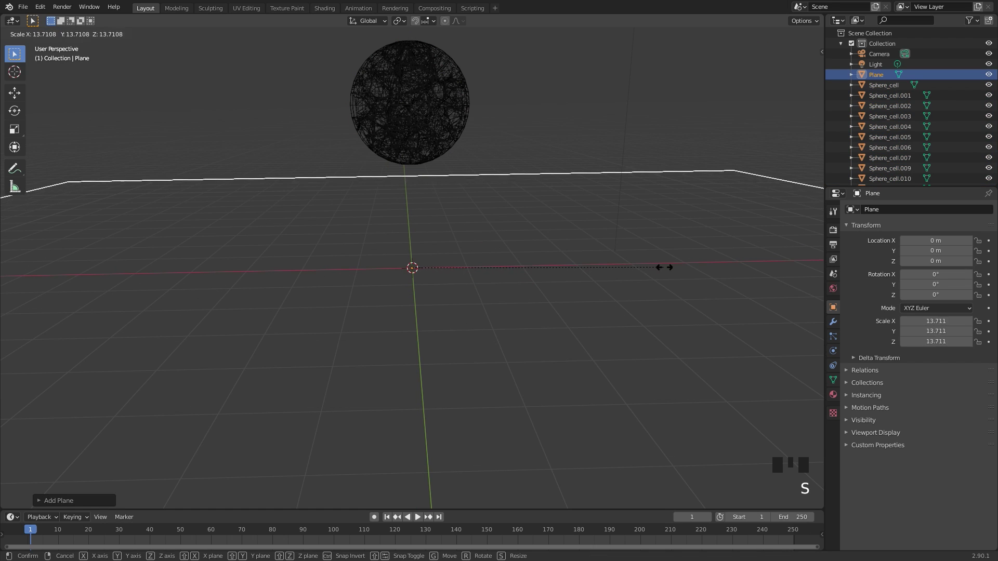
pyautogui.click(660, 267)
# Box-select the sphere cells instead of the plane and turn X-ray off.
pyautogui.hotkey('alt', 'a')
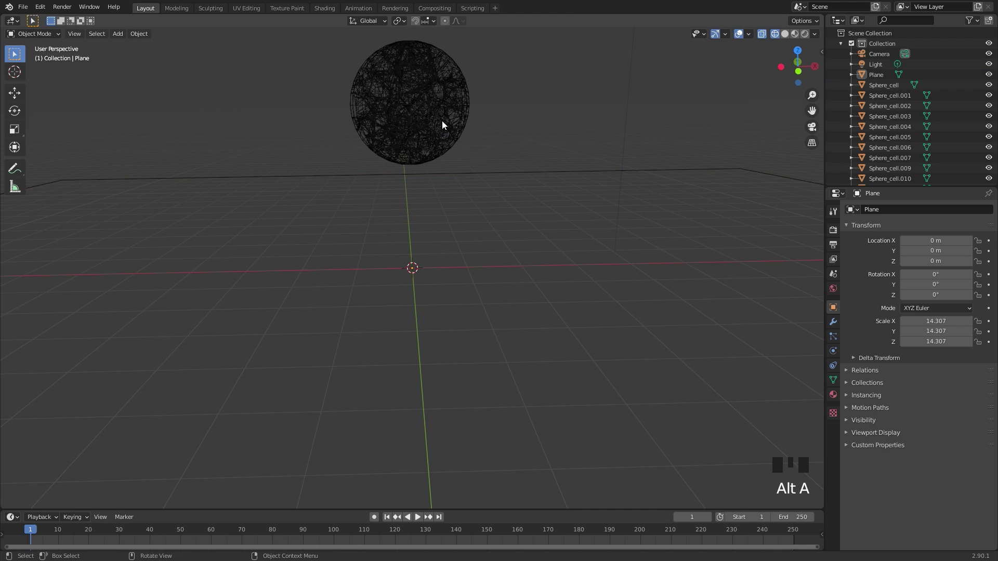
pyautogui.press('b')
pyautogui.moveTo(310, 48); pyautogui.dragTo(473, 165)
pyautogui.scroll(-1, 473, 165)
pyautogui.press('b')
pyautogui.moveTo(321, 65); pyautogui.dragTo(473, 158)
pyautogui.scroll(2, 472, 158)
pyautogui.hotkey('alt', 'z')
pyautogui.keyDown('shift'); pyautogui.moveTo(458, 152); pyautogui.dragTo(505, 196, button='middle'); pyautogui.keyUp('shift')
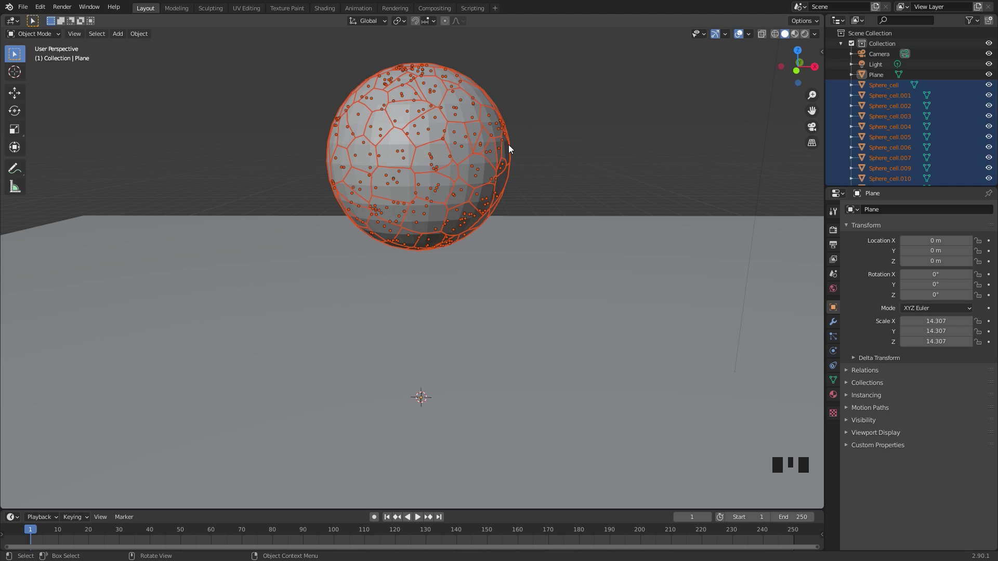
# Set the Pivot Point to Individual Origins and recentre the view on the sphere.
pyautogui.click(400, 20)
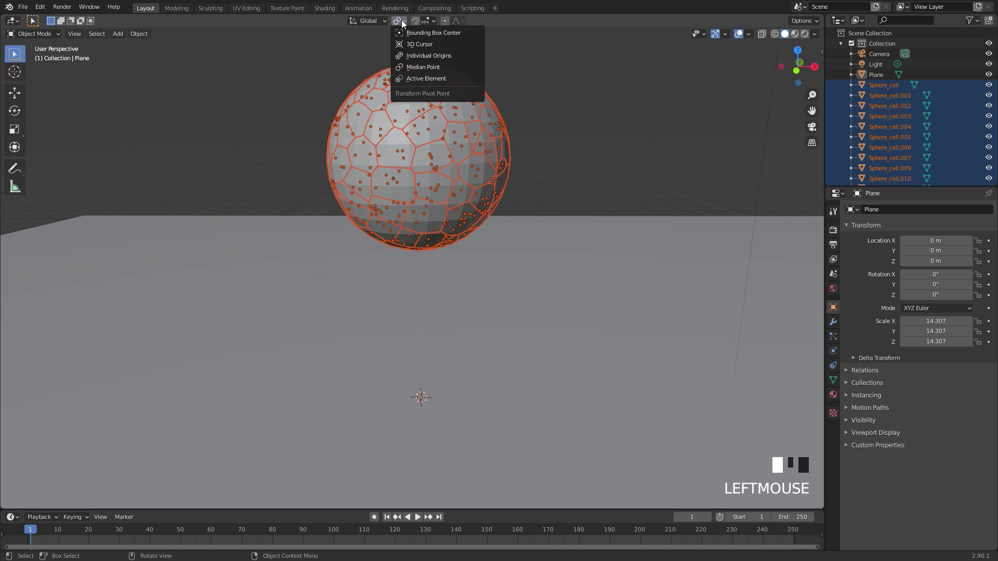
pyautogui.click(420, 56)
pyautogui.scroll(2, 561, 108)
pyautogui.keyDown('shift'); pyautogui.moveTo(562, 108); pyautogui.dragTo(651, 169, button='middle'); pyautogui.keyUp('shift')
# Scale all selected cells down slightly around their own origins, leaving gaps between them.
pyautogui.press('s')
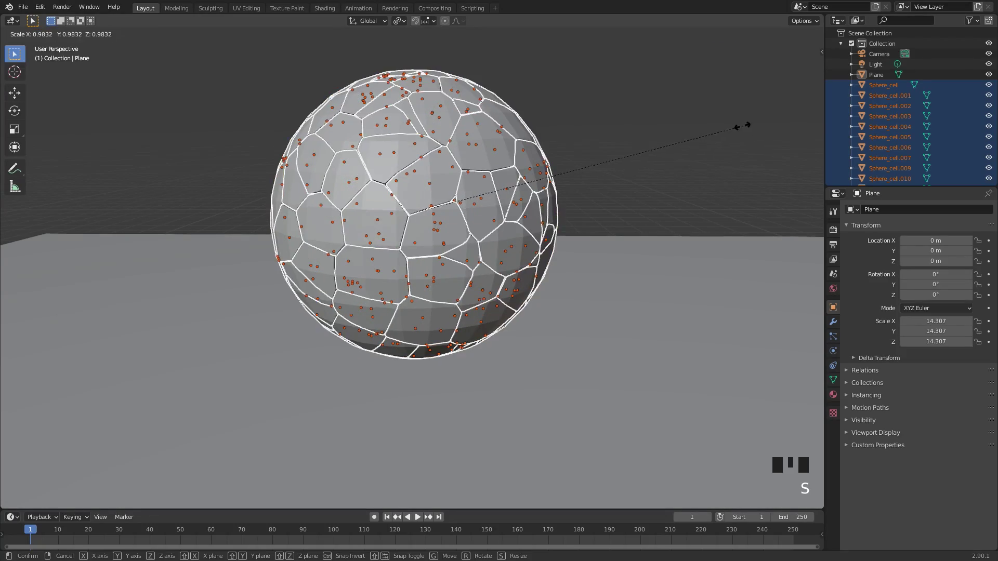
pyautogui.click(674, 139)
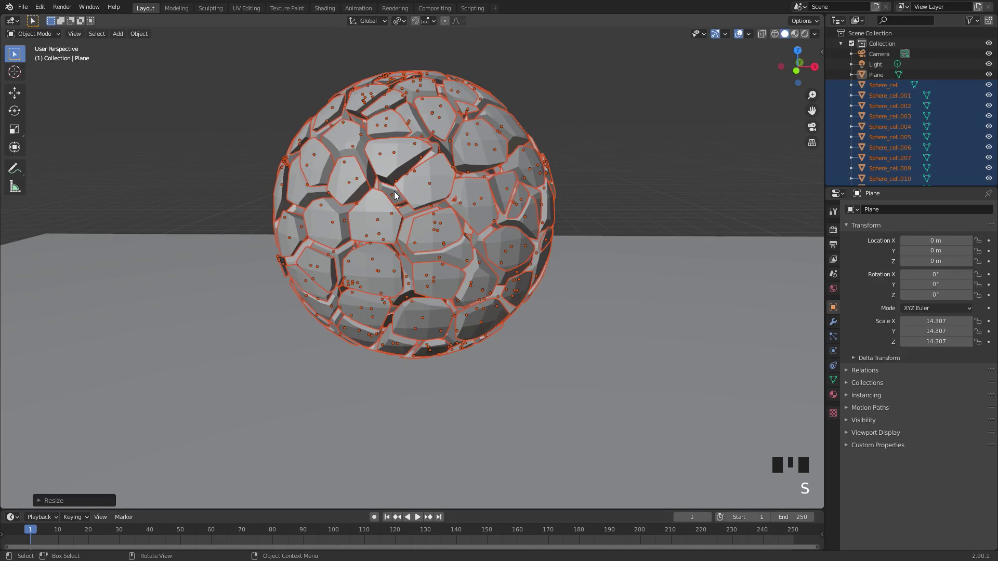
pyautogui.moveTo(438, 211); pyautogui.dragTo(442, 171, button='middle')
pyautogui.scroll(-2, 444, 162)
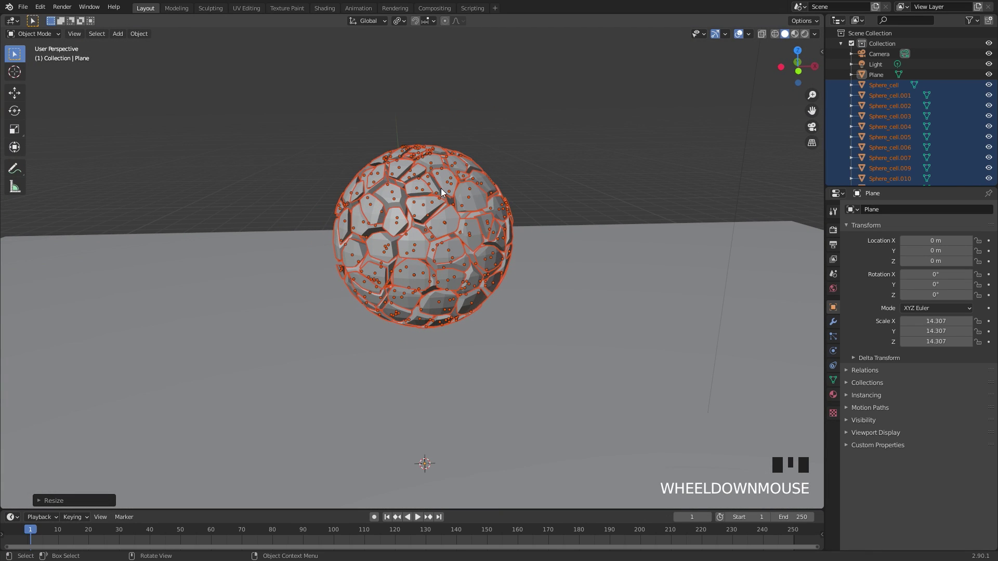
# Add Active rigid body physics (1 kg, Convex Hull) to Sphere_cell.048, then return to solid shading.
pyautogui.doubleClick(832, 351)
pyautogui.click(955, 246)
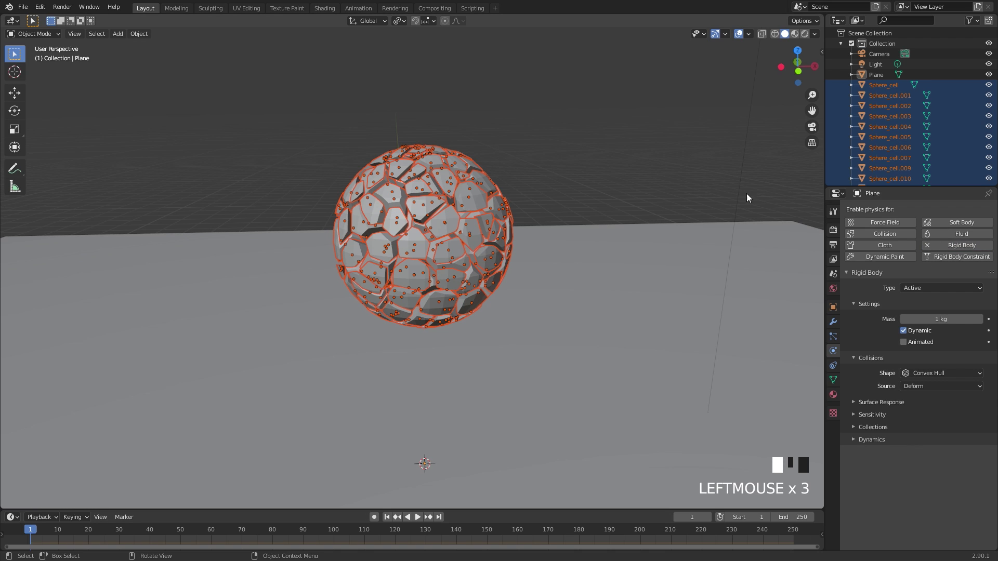
pyautogui.press('z')
pyautogui.moveTo(471, 237); pyautogui.dragTo(405, 219, button='middle')
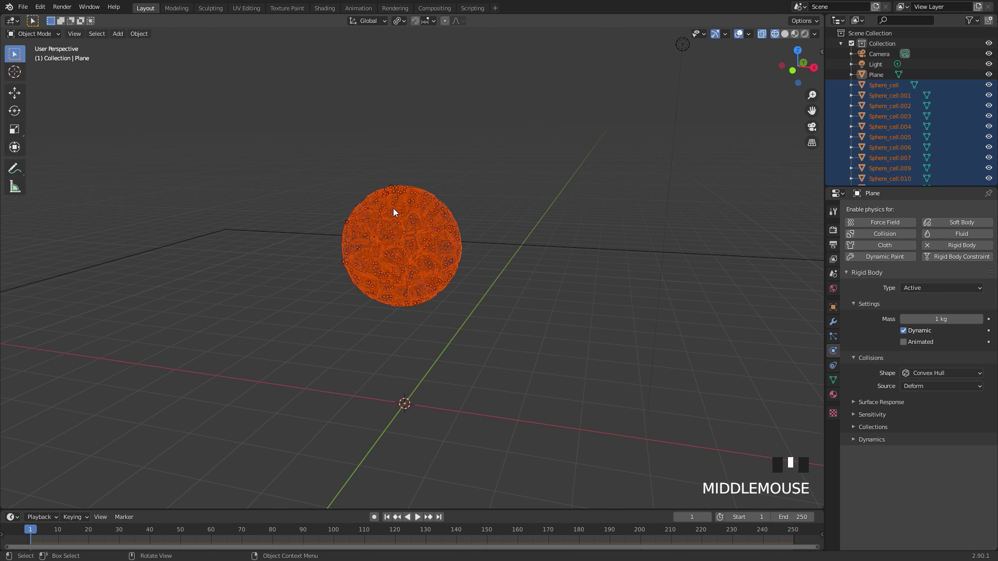
pyautogui.keyDown('shift'); pyautogui.click(414, 195); pyautogui.keyUp('shift')
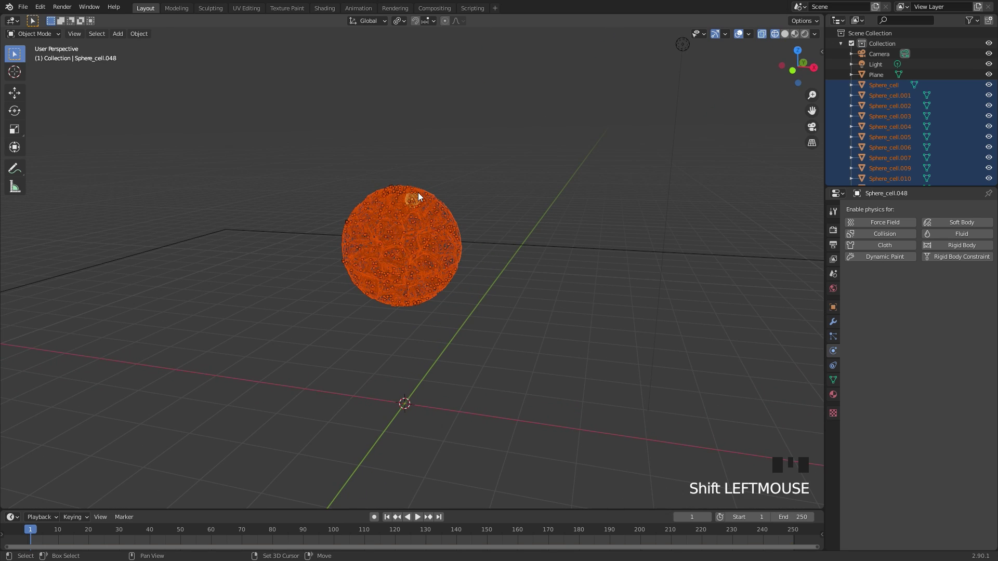
pyautogui.scroll(3, 423, 199)
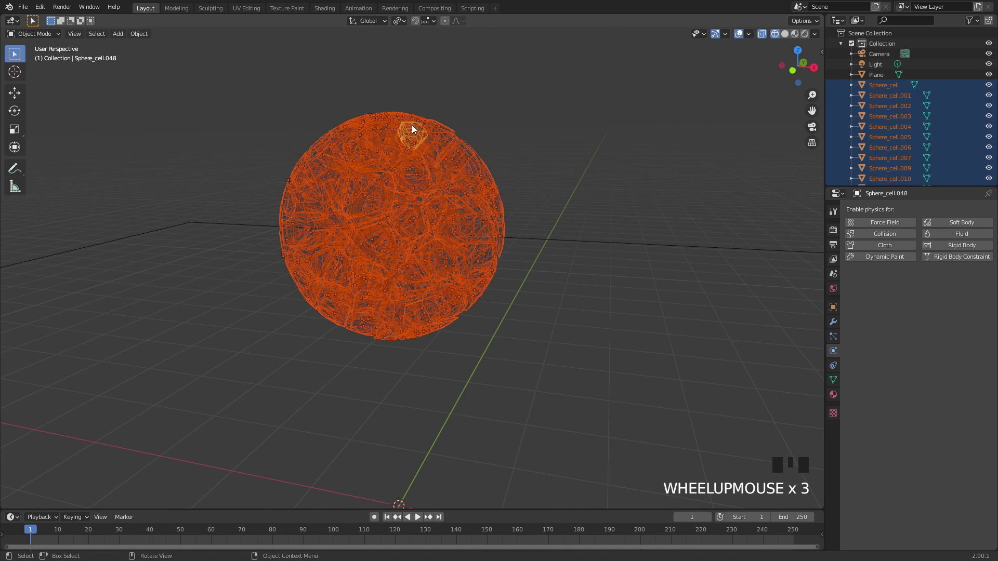
pyautogui.click(956, 245)
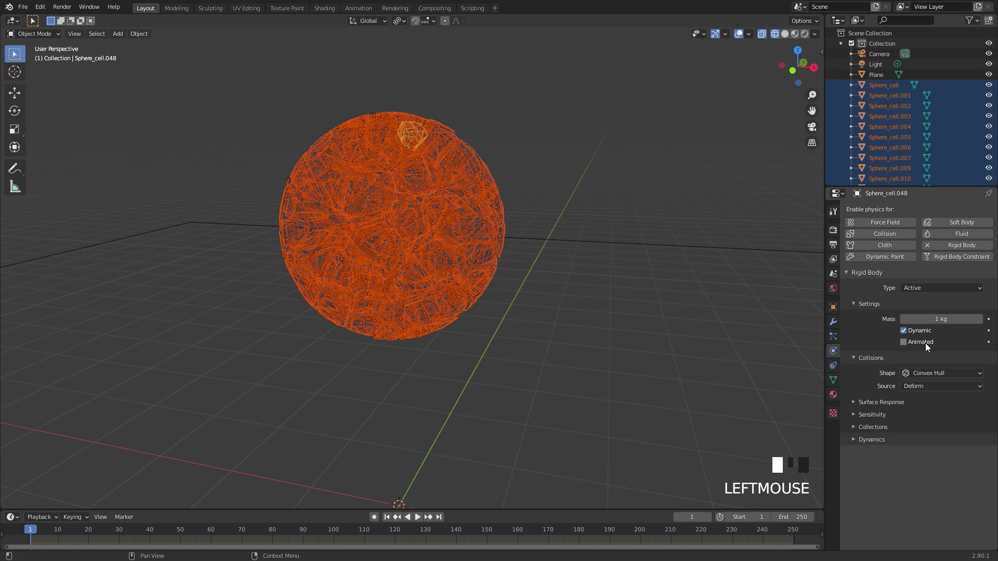
pyautogui.hotkey('shift', 'z')
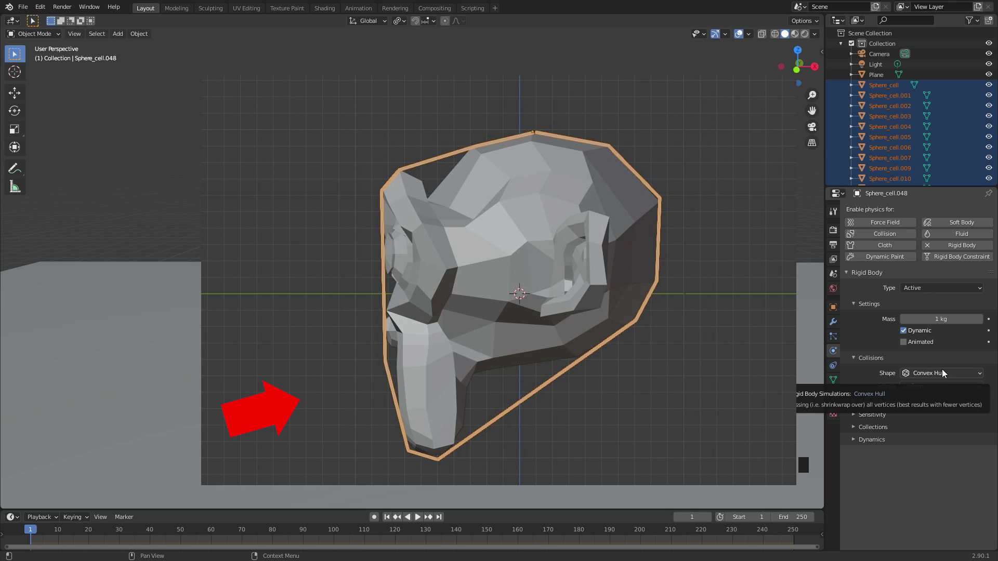
pyautogui.click(942, 372)
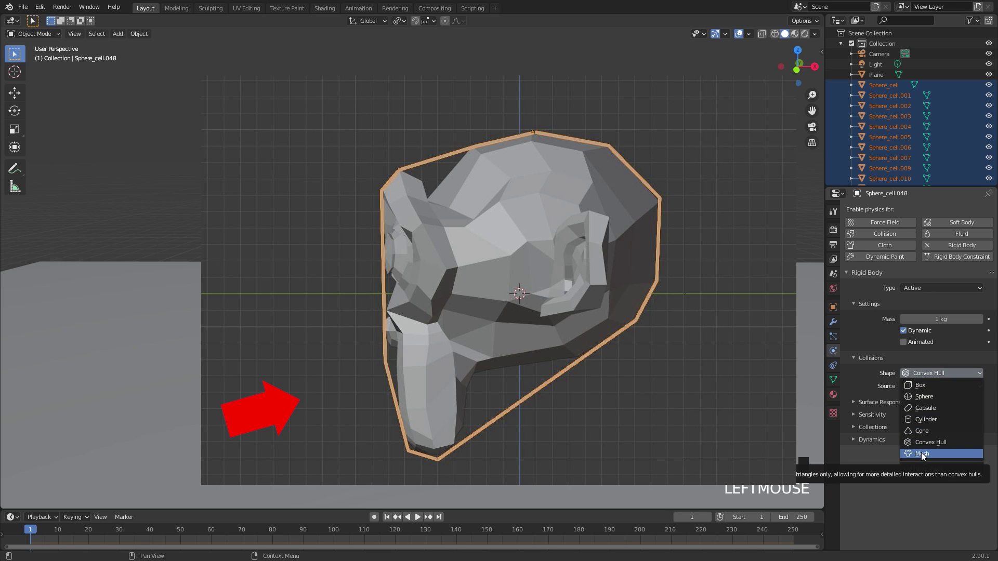
pyautogui.press('Escape')
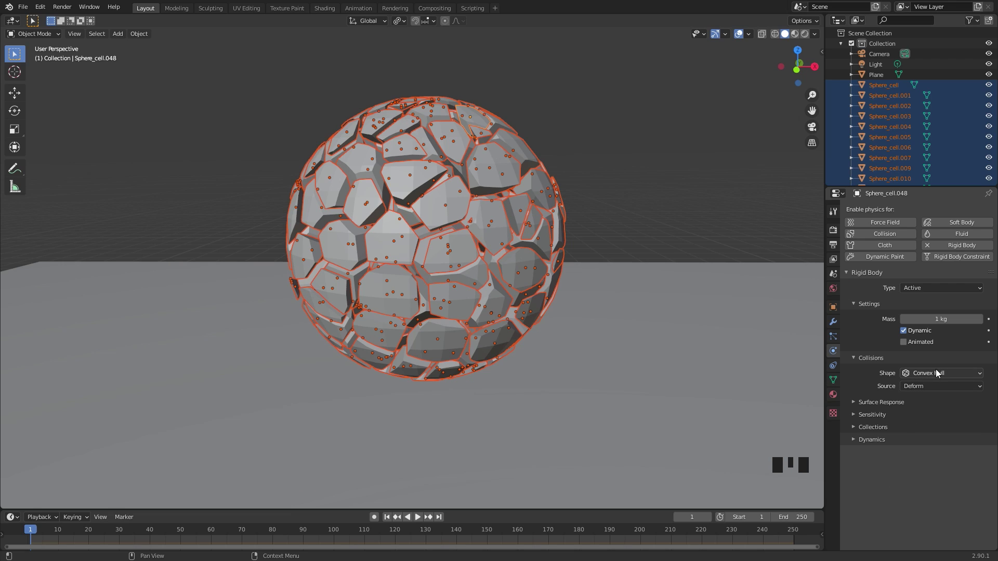
pyautogui.click(936, 371)
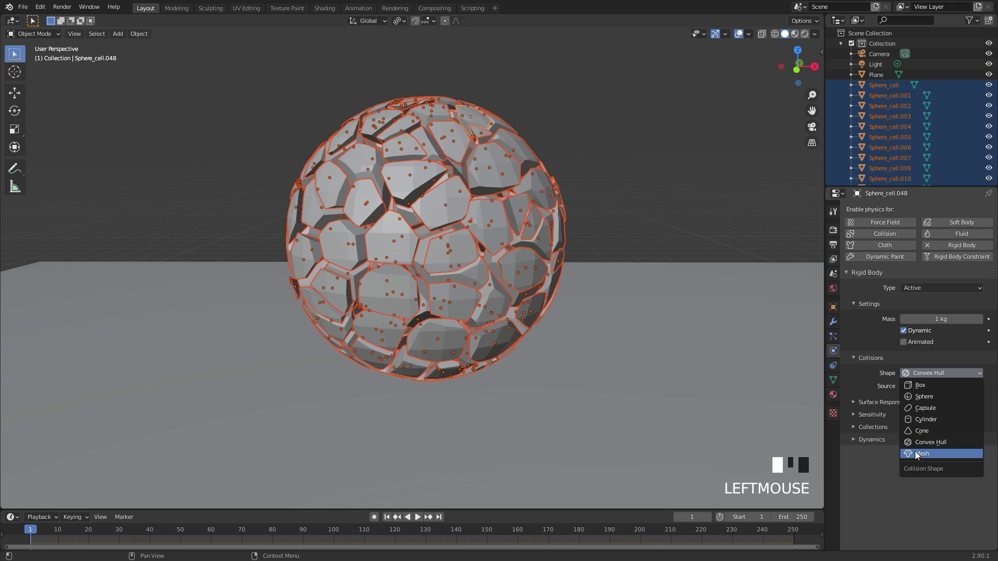
pyautogui.click(932, 373)
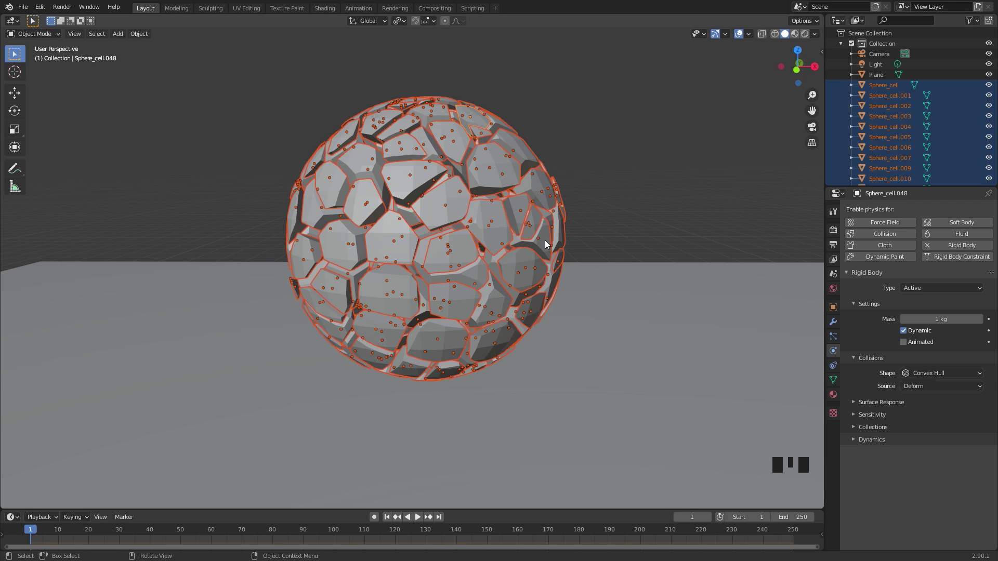
# Raise the rigid body friction from 0.600 to 0.900.
pyautogui.click(875, 404)
pyautogui.click(915, 416)
pyautogui.moveTo(915, 416); pyautogui.dragTo(969, 417)
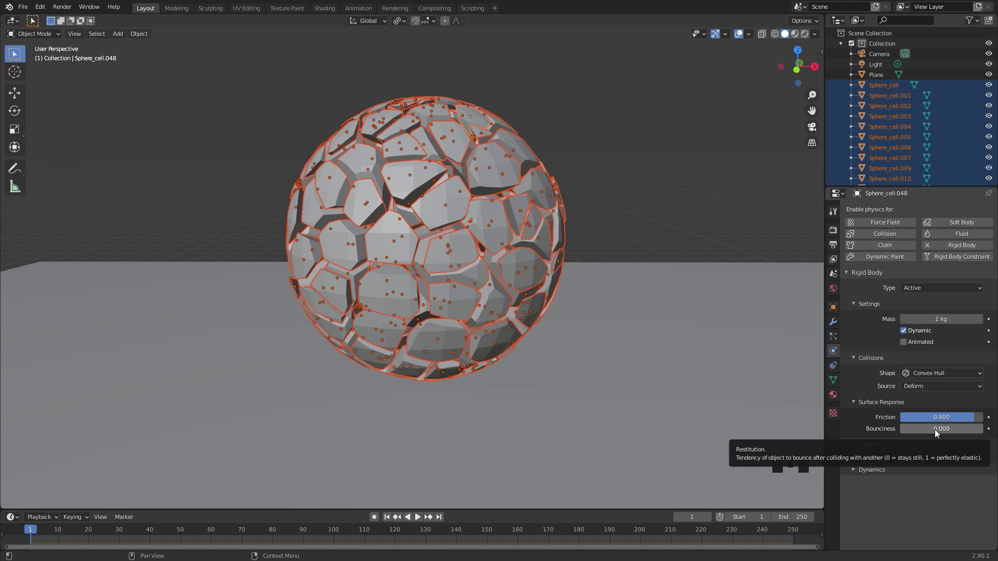
pyautogui.scroll(-2, 473, 225)
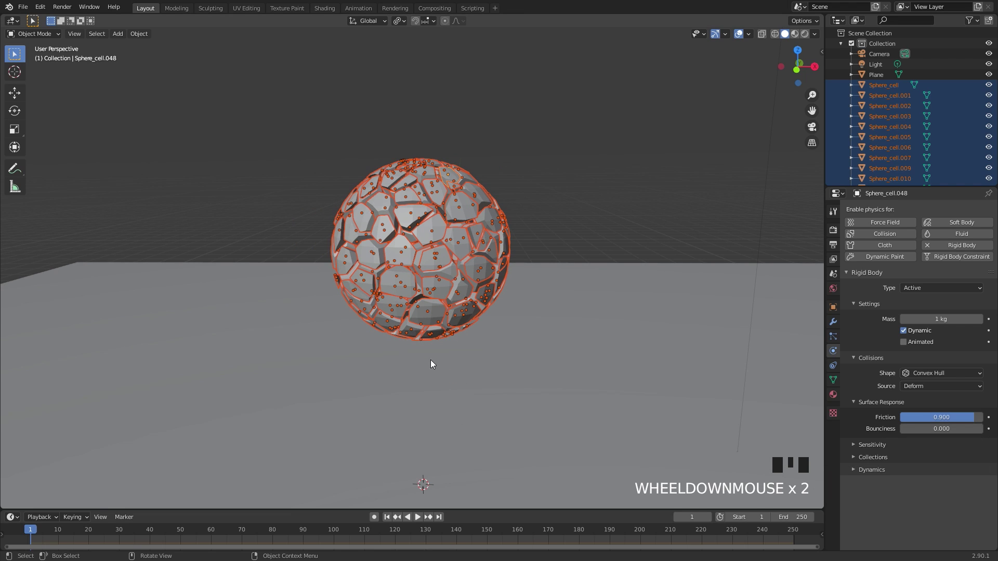
# Enable Collision Margin and set the margin to 0.001 m.
pyautogui.click(870, 446)
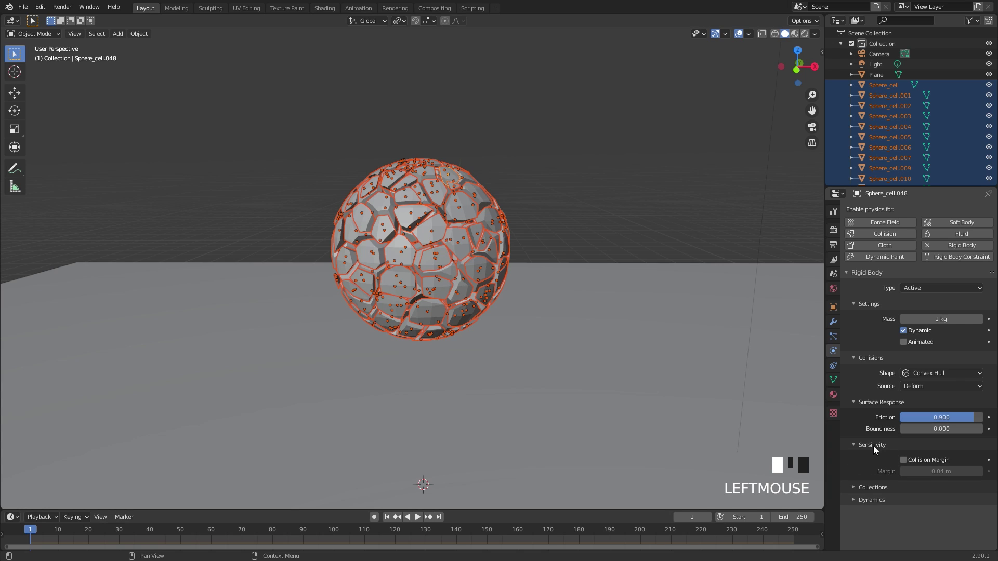
pyautogui.click(904, 459)
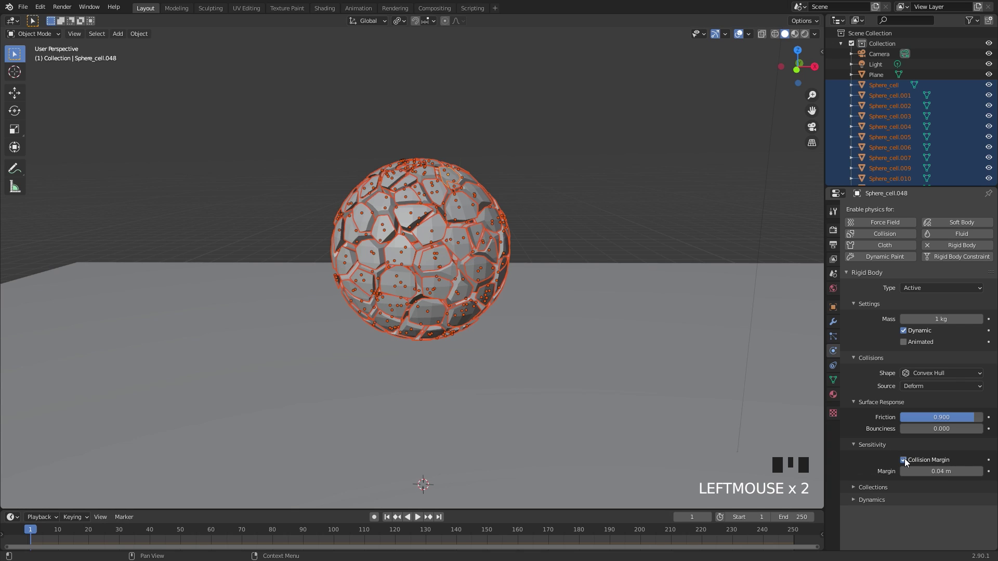
pyautogui.click(943, 471)
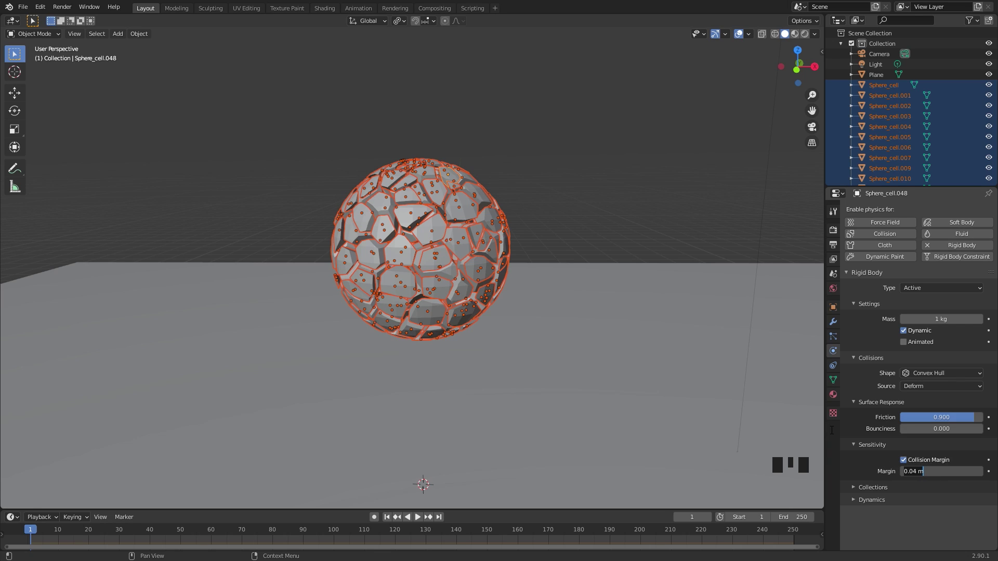
pyautogui.hotkey('ctrl', 'a')
pyautogui.write('0.001')
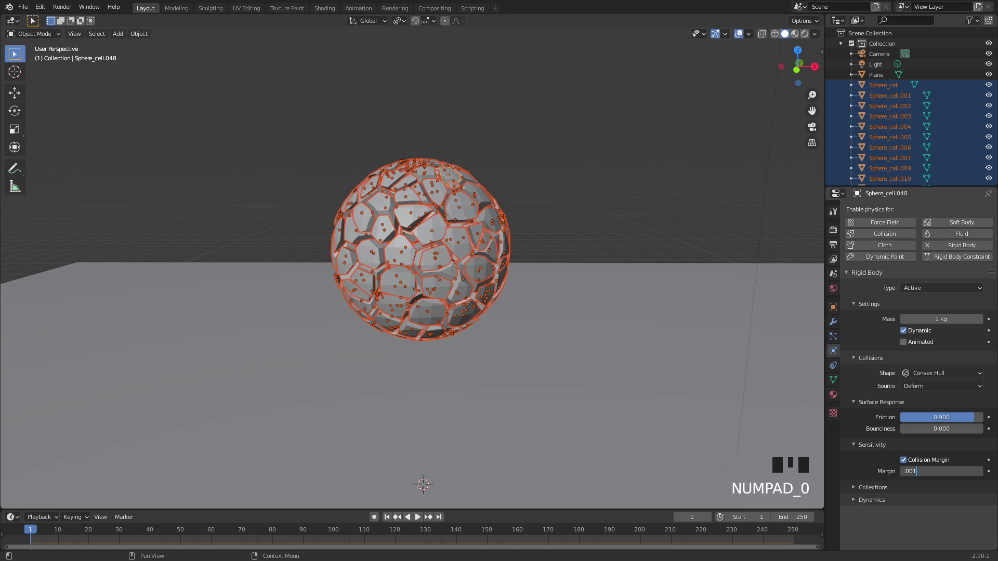
pyautogui.press('Return')
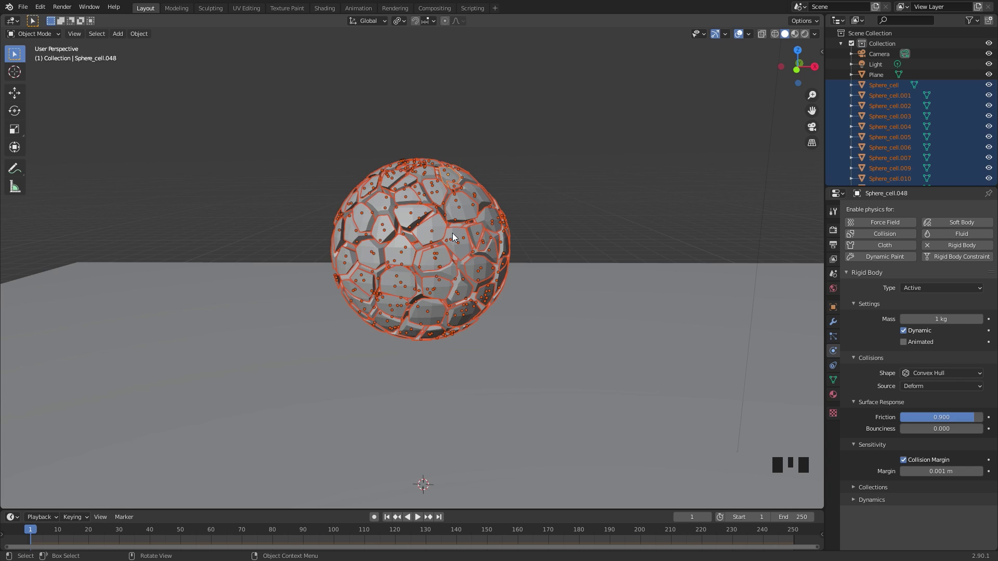
# Apply Object > Rigid Body > Copy from Active, then select Sphere_cell.013 to verify.
pyautogui.click(148, 37)
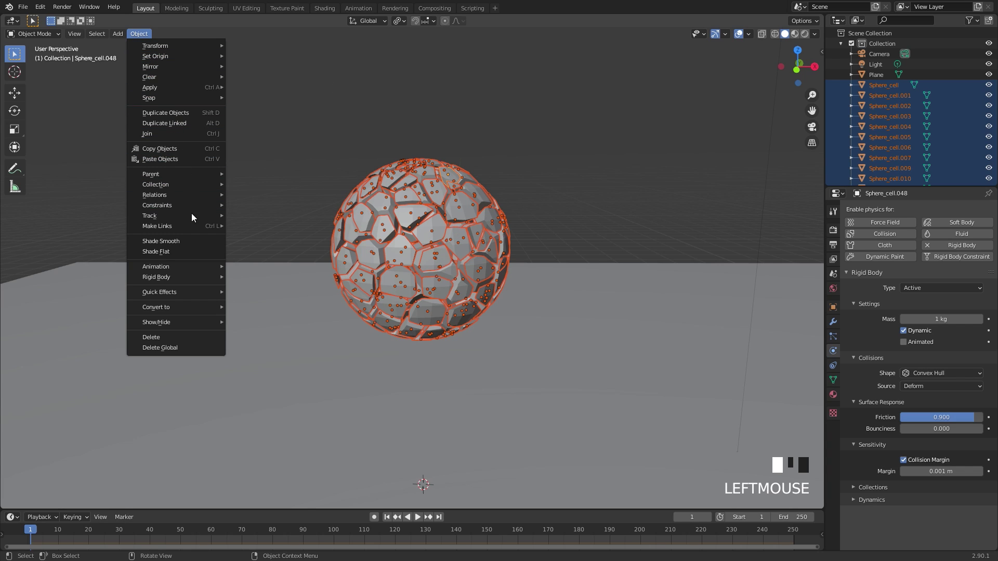
pyautogui.moveTo(175, 280)
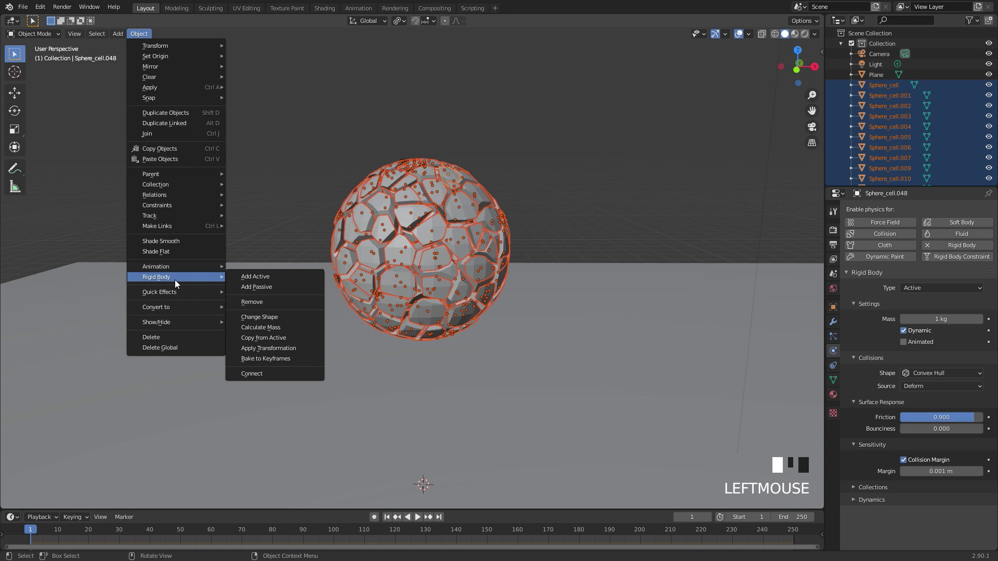
pyautogui.click(259, 339)
pyautogui.click(404, 217)
pyautogui.click(360, 197)
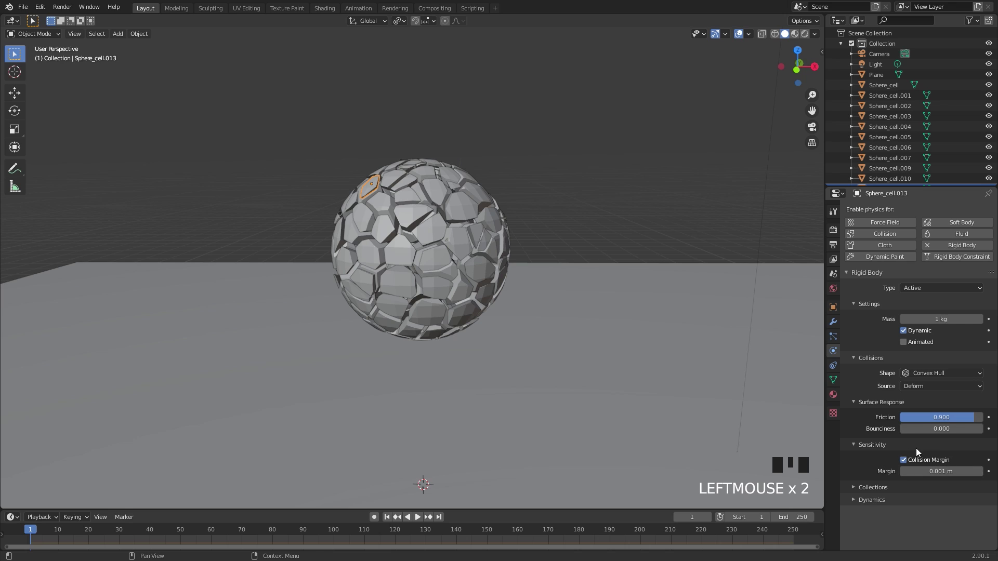
# Give the ground Plane a Passive rigid body in Physics properties.
pyautogui.click(594, 339)
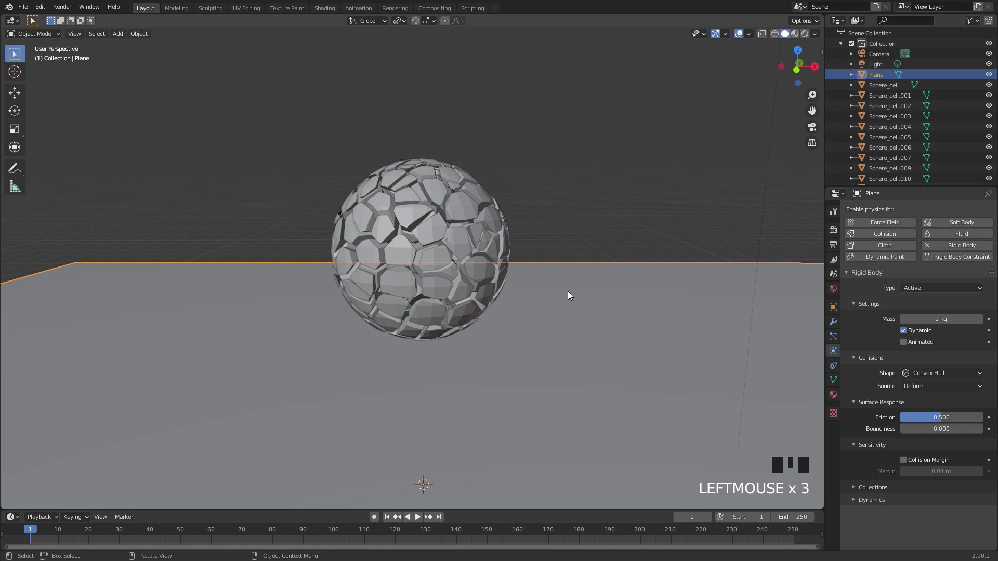
pyautogui.click(927, 245)
pyautogui.click(928, 246)
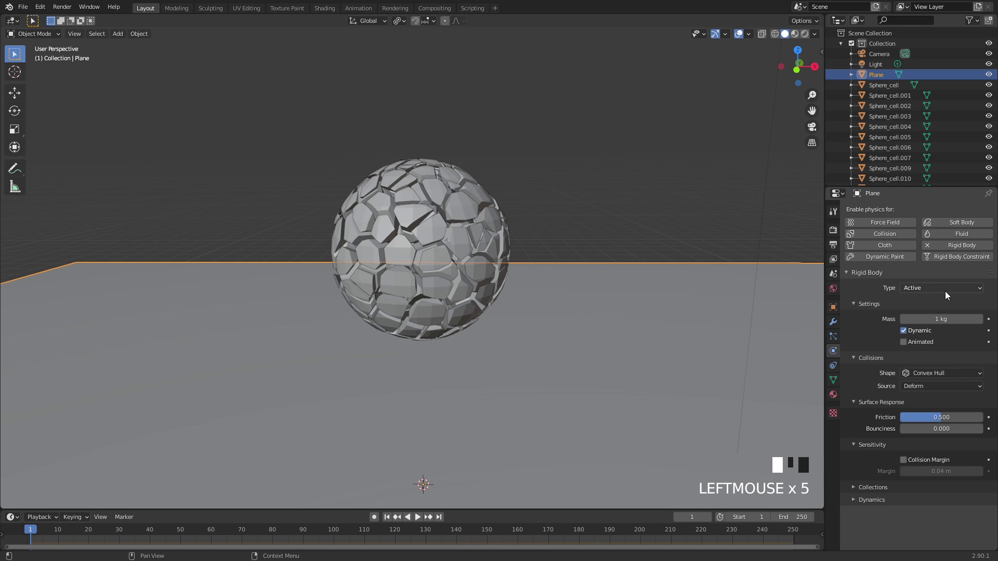
pyautogui.moveTo(943, 290); pyautogui.dragTo(912, 309)
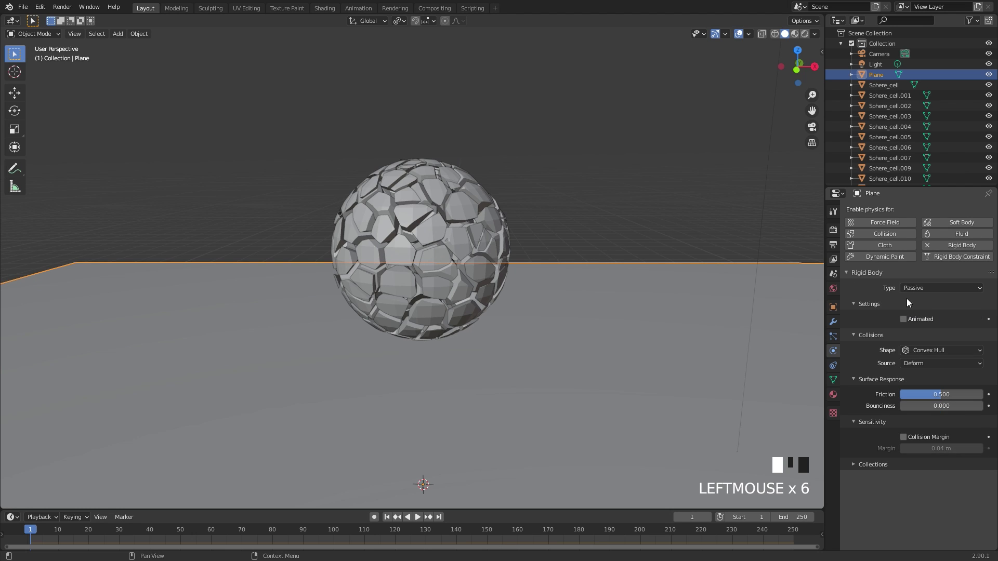
# Play the simulation and pause at frame 112 with the sphere shattered.
pyautogui.scroll(-3, 605, 279)
pyautogui.keyDown('shift'); pyautogui.moveTo(476, 323); pyautogui.dragTo(498, 289, button='middle'); pyautogui.keyUp('shift')
pyautogui.scroll(1, 521, 274)
pyautogui.press('space')
pyautogui.scroll(2, 518, 360)
pyautogui.keyDown('shift'); pyautogui.moveTo(519, 360); pyautogui.dragTo(582, 284, button='middle'); pyautogui.keyUp('shift')
pyautogui.press('space')
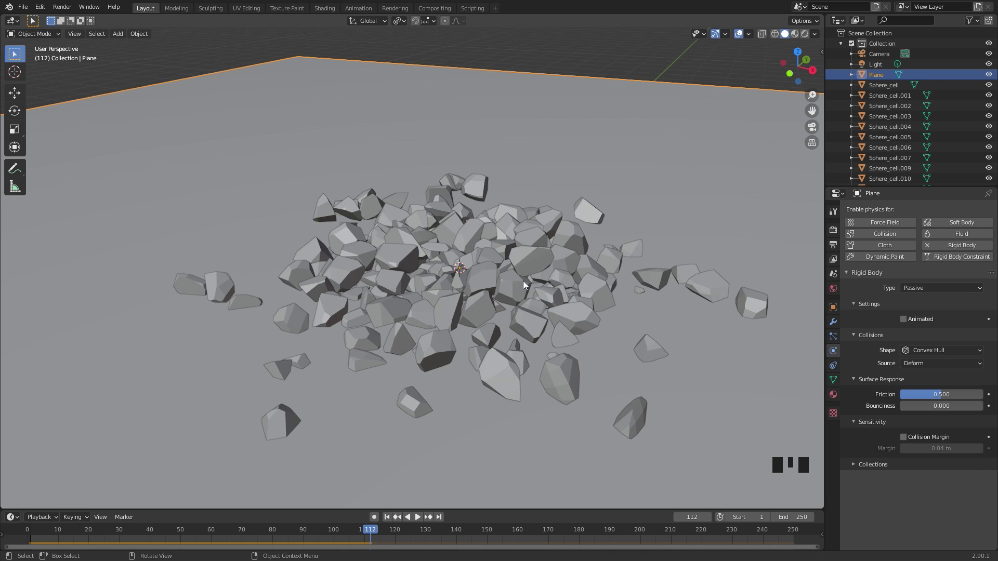
# Resume the simulation and stop playback at frame 237.
pyautogui.press('space')
pyautogui.scroll(1, 526, 280)
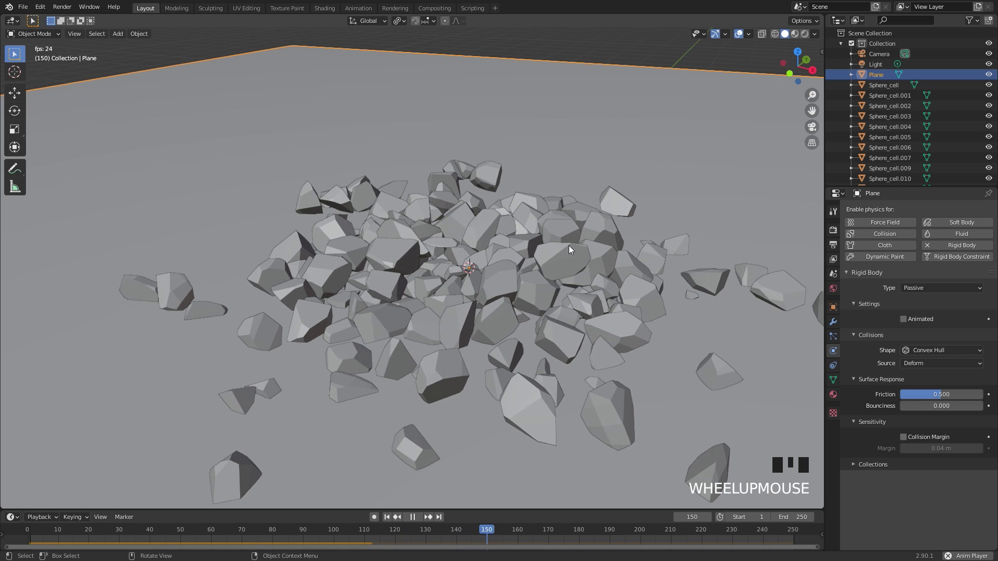
pyautogui.scroll(6, 502, 324)
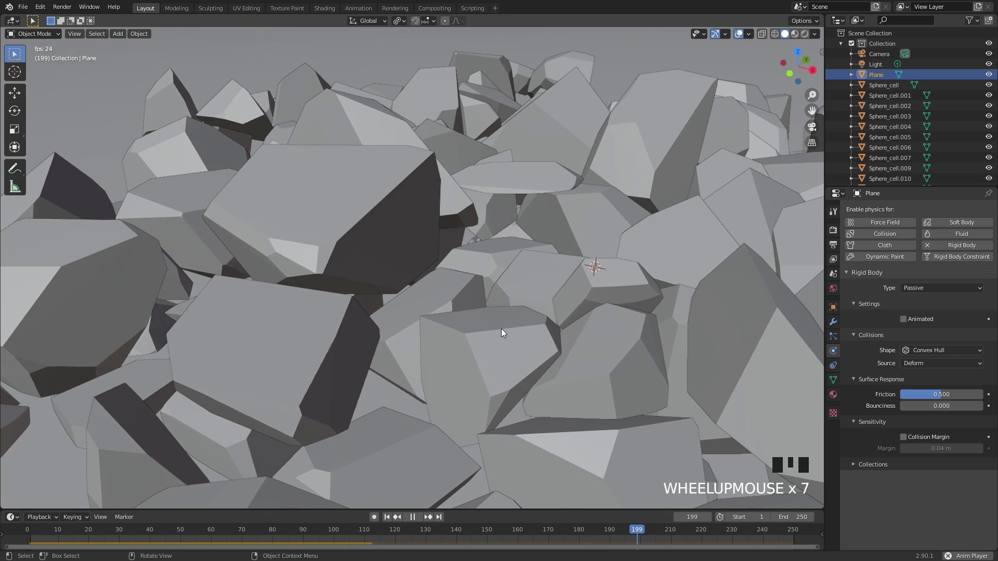
pyautogui.press('space')
pyautogui.scroll(-4, 519, 305)
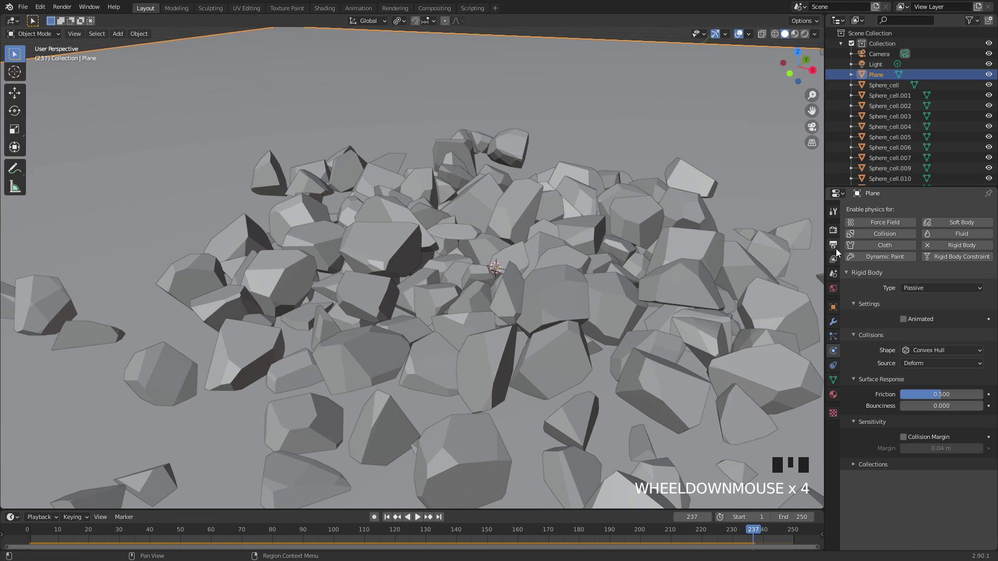
# Set the Rigid Body World to 130 Steps Per Second and 40 Solver Iterations.
pyautogui.click(834, 274)
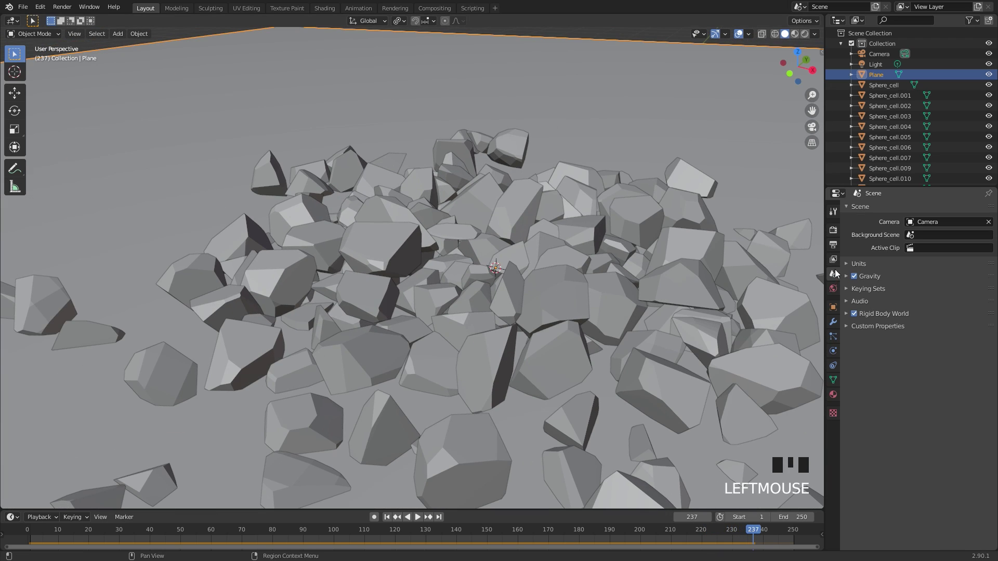
pyautogui.click(867, 314)
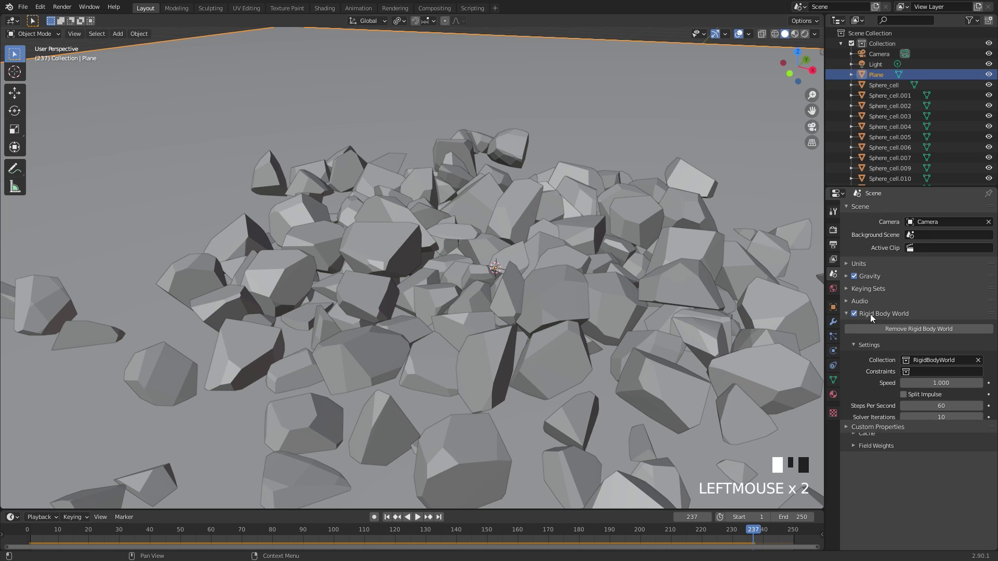
pyautogui.click(934, 405)
pyautogui.write('130')
pyautogui.press('Tab')
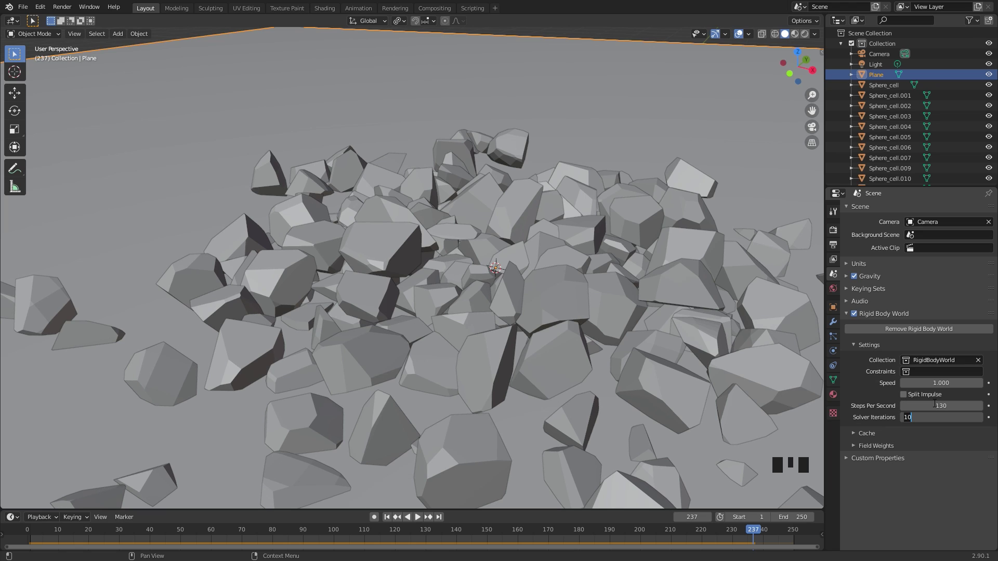
pyautogui.write('40')
pyautogui.press('Return')
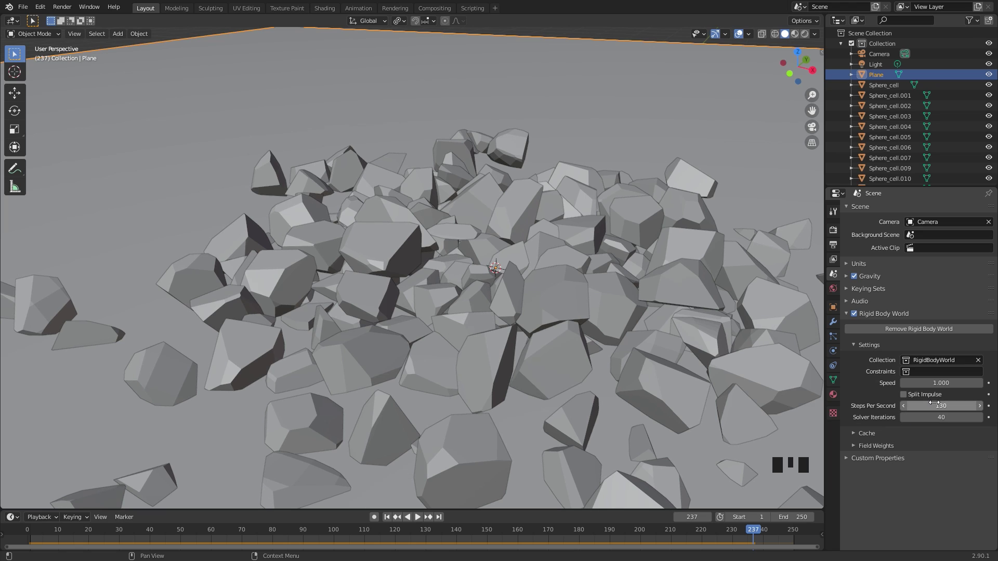
# Replay the simulation from the first frame and stop at frame 213 with the rocks piled.
pyautogui.click(386, 516)
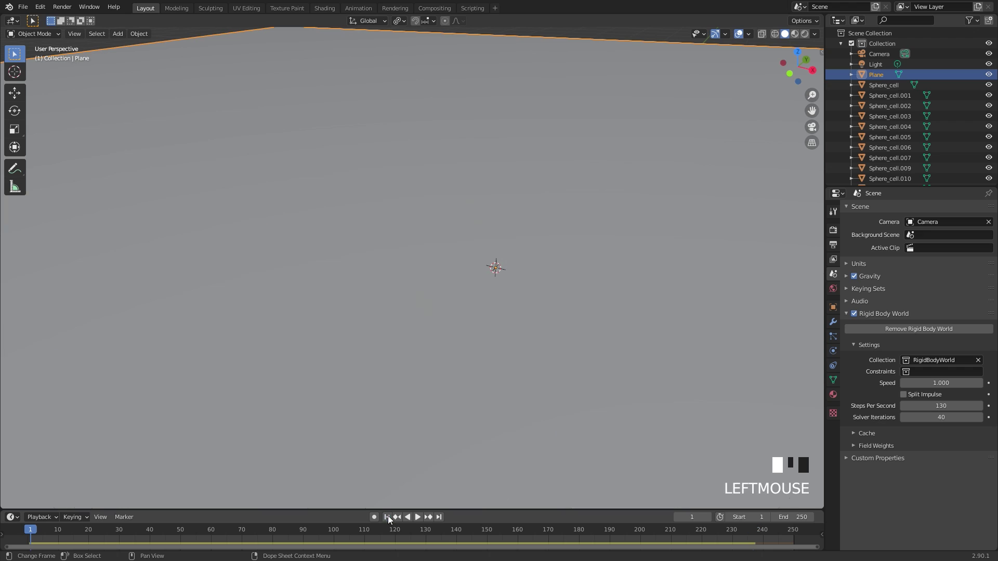
pyautogui.press('space')
pyautogui.scroll(-3, 508, 213)
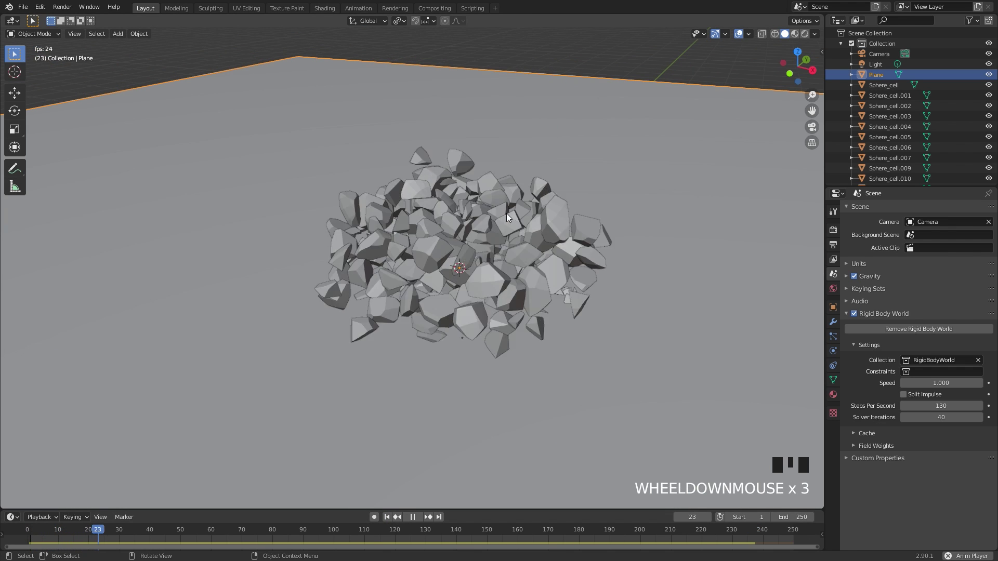
pyautogui.scroll(5, 492, 239)
pyautogui.scroll(3, 491, 239)
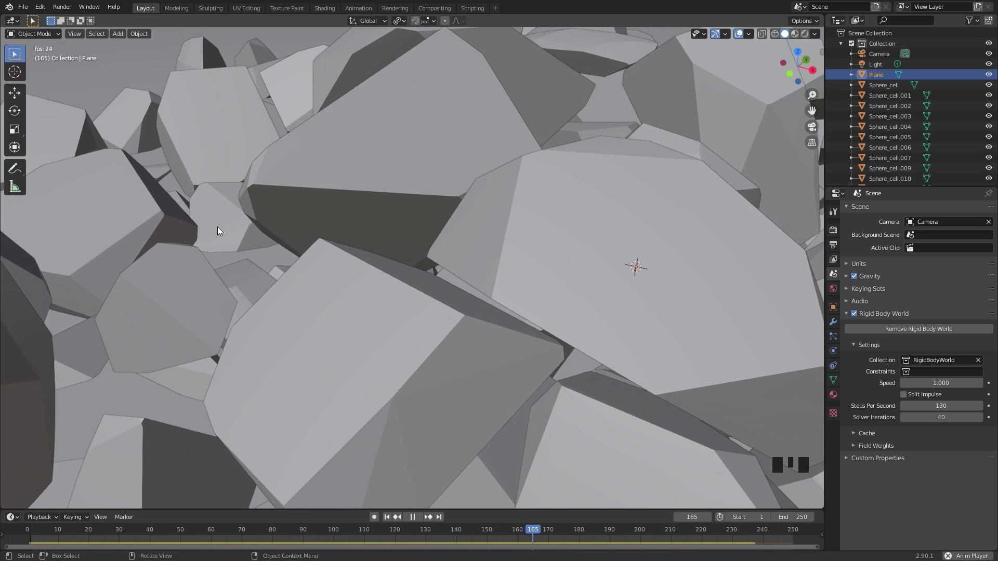
pyautogui.scroll(-4, 496, 249)
pyautogui.press('space')
pyautogui.scroll(-3, 469, 286)
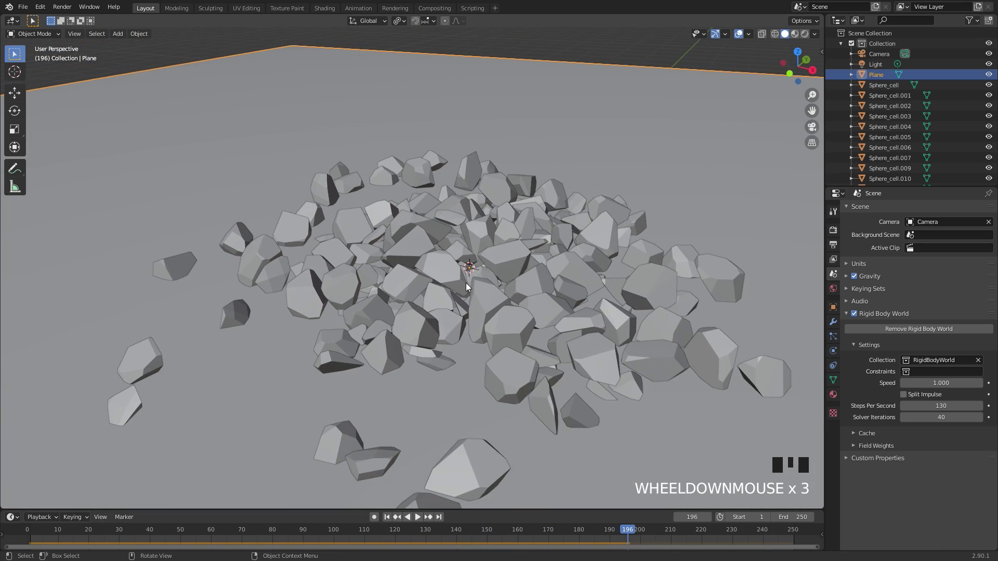
pyautogui.moveTo(468, 282); pyautogui.dragTo(506, 260, button='middle')
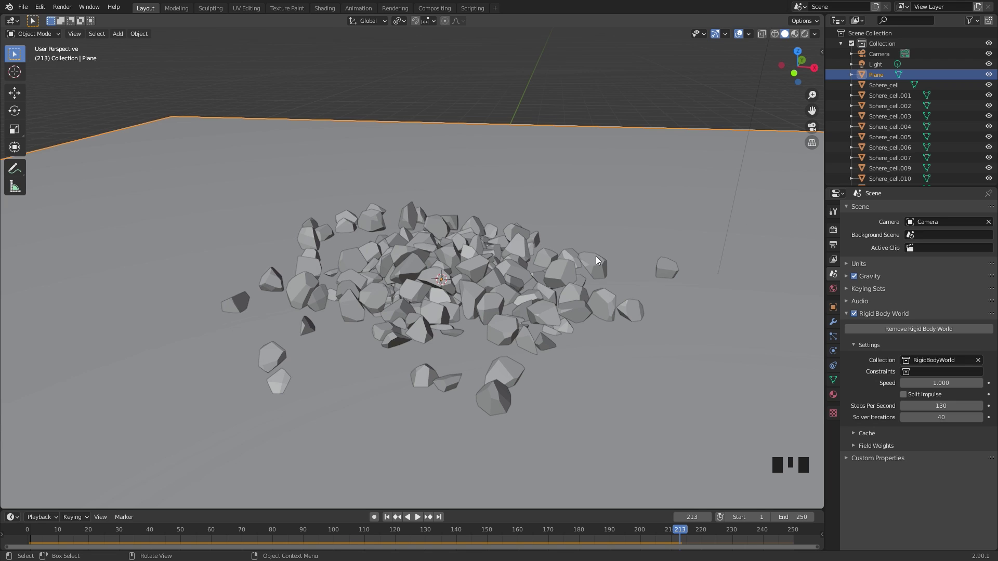
# In wireframe view, select every rock fragment except the Plane, with Sphere_cell.038 active.
pyautogui.press('z')
pyautogui.click(401, 252)
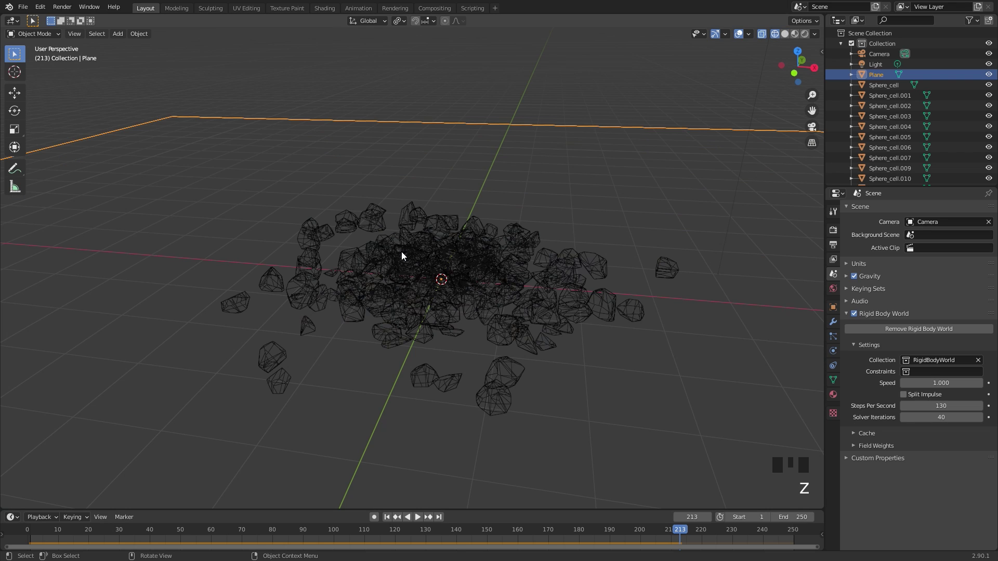
pyautogui.hotkey('alt', 'a')
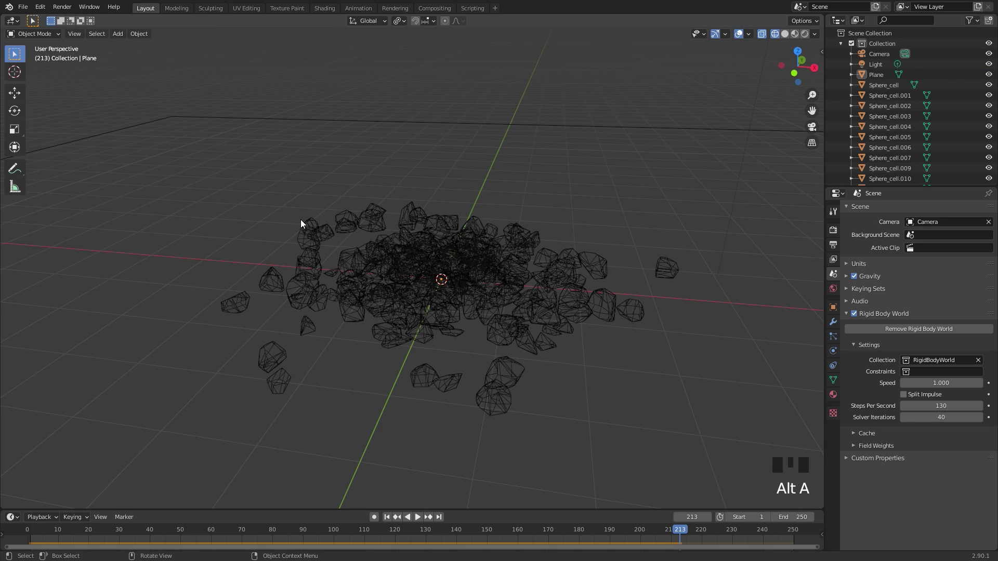
pyautogui.press('b')
pyautogui.moveTo(126, 171); pyautogui.dragTo(685, 460)
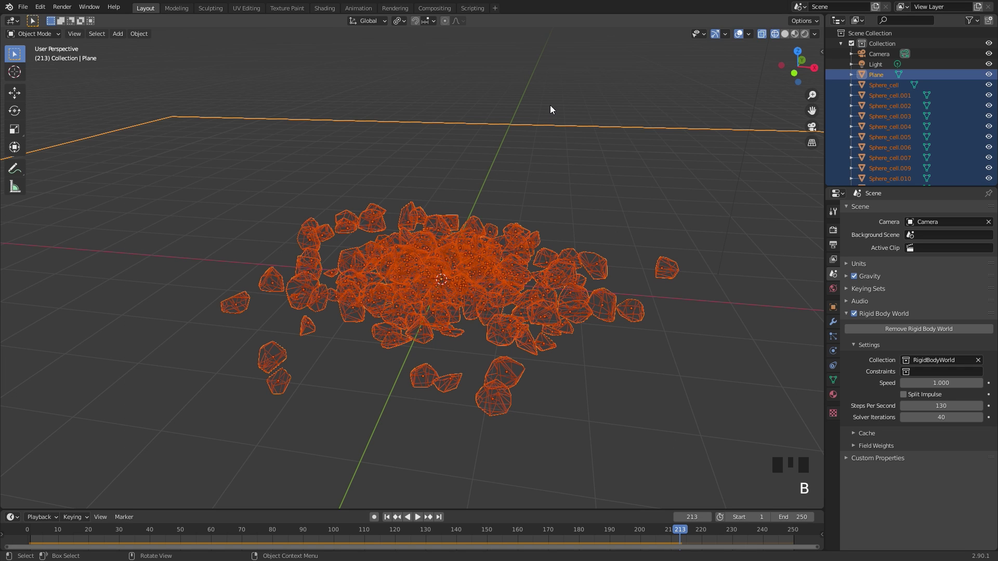
pyautogui.press('b')
pyautogui.moveTo(550, 108); pyautogui.dragTo(590, 178, button='middle')
pyautogui.scroll(-4, 561, 187)
pyautogui.scroll(4, 499, 229)
pyautogui.keyDown('shift'); pyautogui.click(447, 271); pyautogui.keyUp('shift')
pyautogui.scroll(2, 506, 271)
pyautogui.scroll(-1, 505, 271)
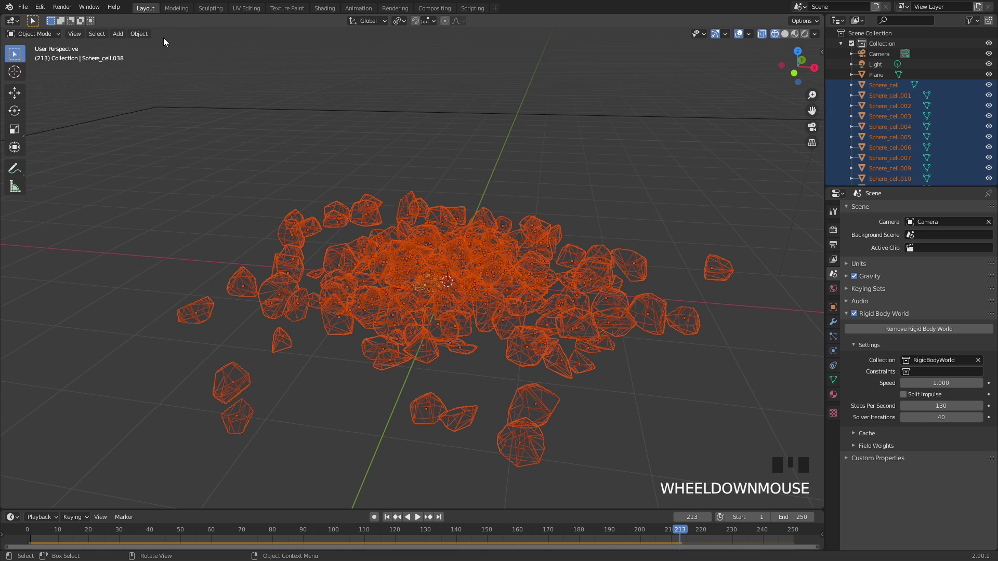
# Apply Rigid Body Transformation to bake the fragments' settled positions.
pyautogui.click(137, 32)
pyautogui.moveTo(174, 279)
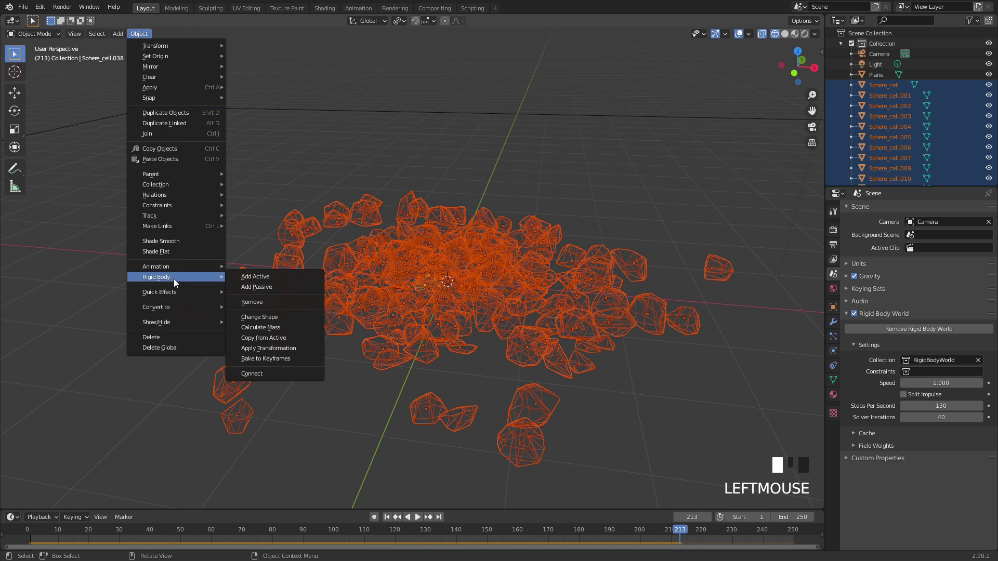
pyautogui.click(271, 349)
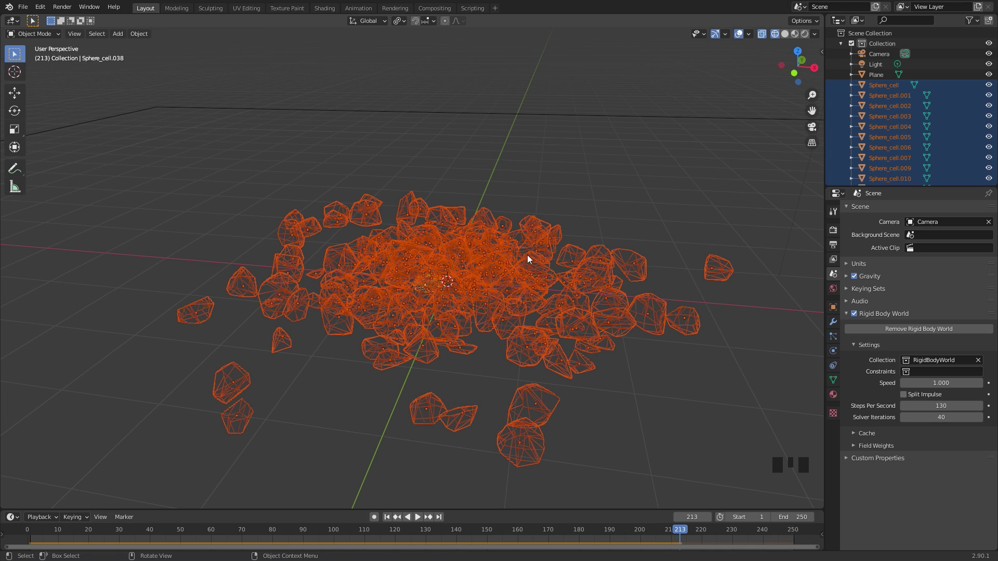
# Replay the fall to check the pile, then return to the first frame.
pyautogui.click(387, 517)
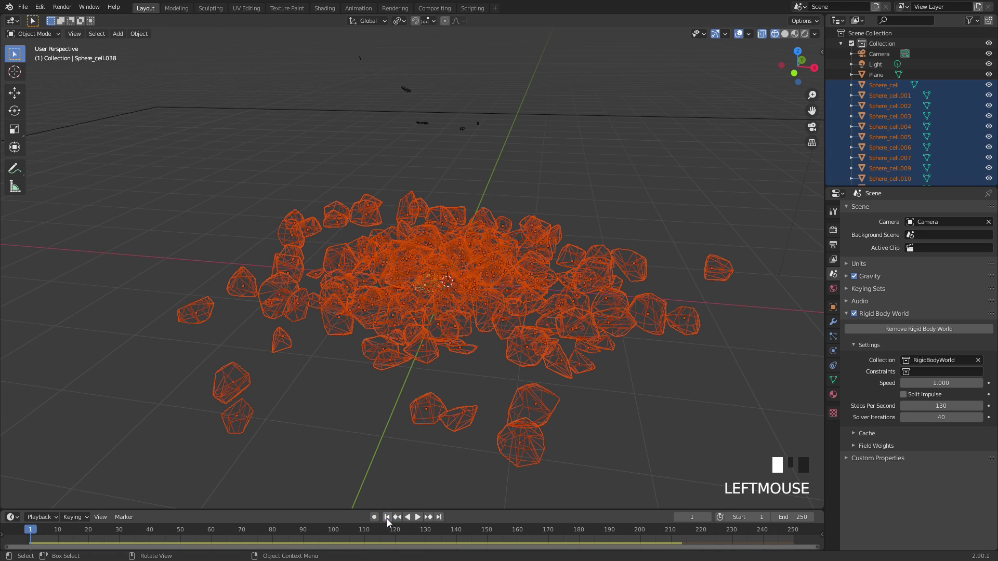
pyautogui.press('space')
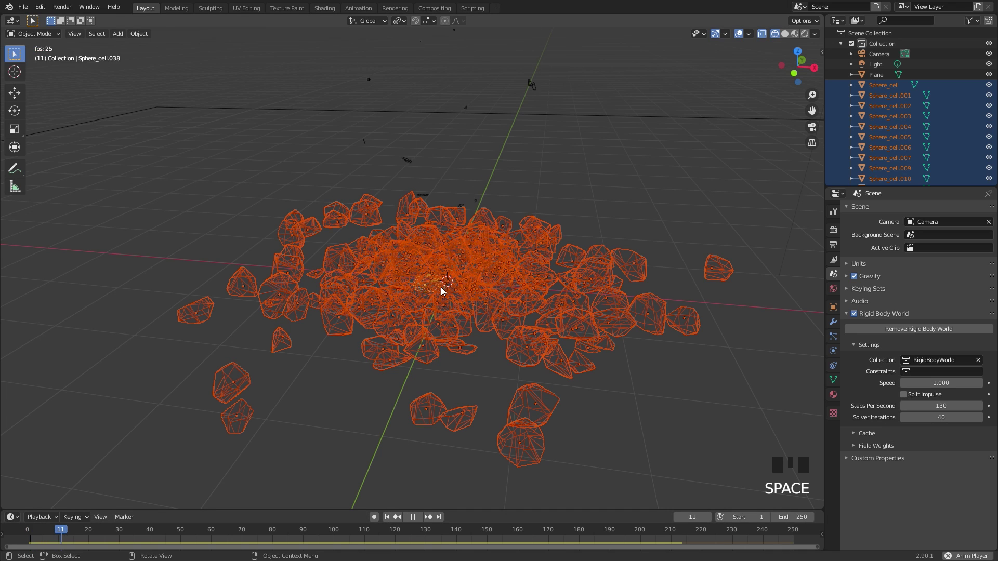
pyautogui.moveTo(456, 294); pyautogui.dragTo(446, 338, button='middle')
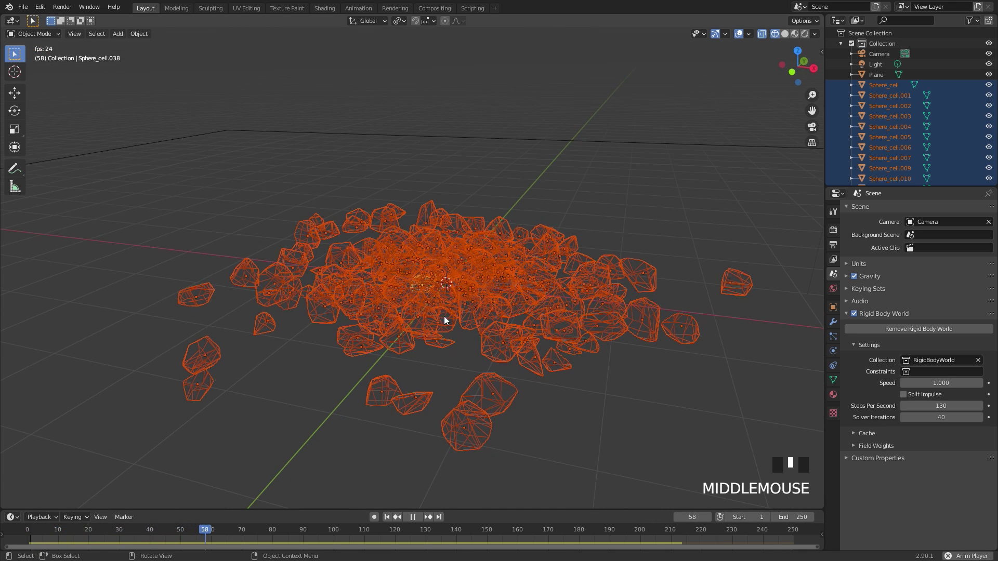
pyautogui.press('space')
pyautogui.click(386, 517)
pyautogui.scroll(-3, 437, 210)
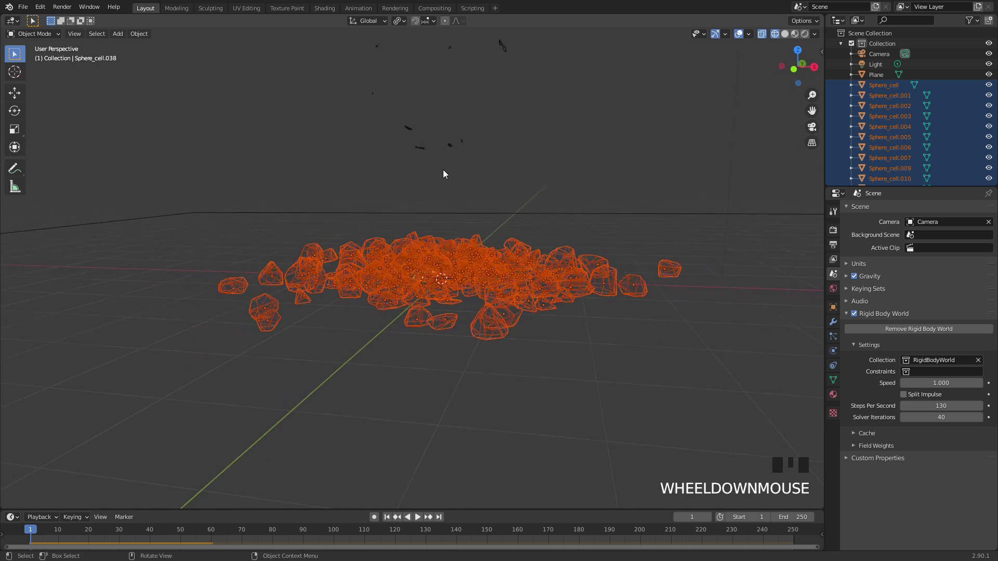
pyautogui.moveTo(443, 169)
pyautogui.keyDown('shift'); pyautogui.mouseDown(button='middle')
pyautogui.moveTo(442, 191)
pyautogui.moveTo(392, 176)
pyautogui.moveTo(430, 169)
pyautogui.mouseUp(button='middle'); pyautogui.keyUp('shift')
pyautogui.scroll(-2, 482, 169)
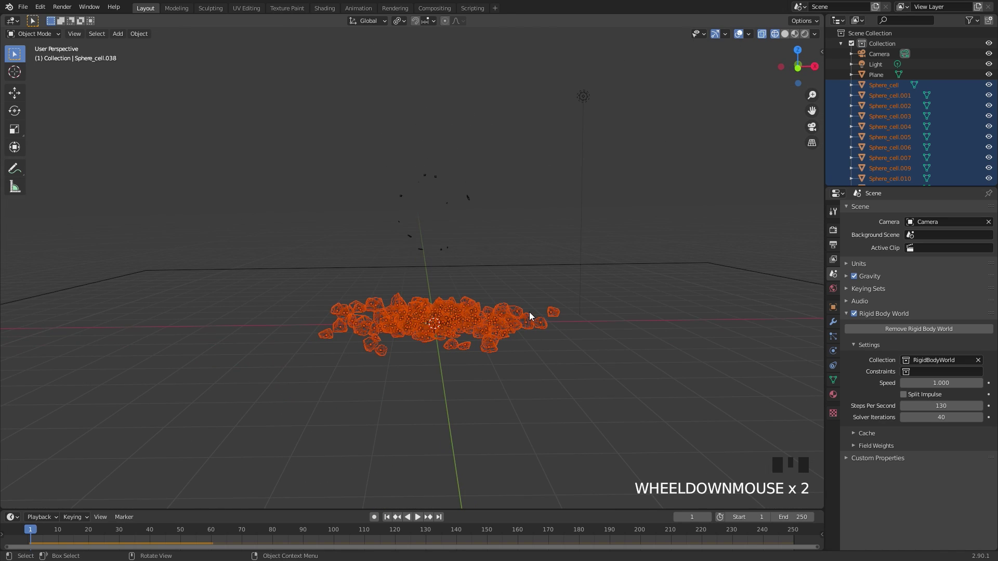
# From Front view, box-select and delete the 26 stray fragments floating above the pile.
pyautogui.press('KP_1')
pyautogui.scroll(3, 481, 306)
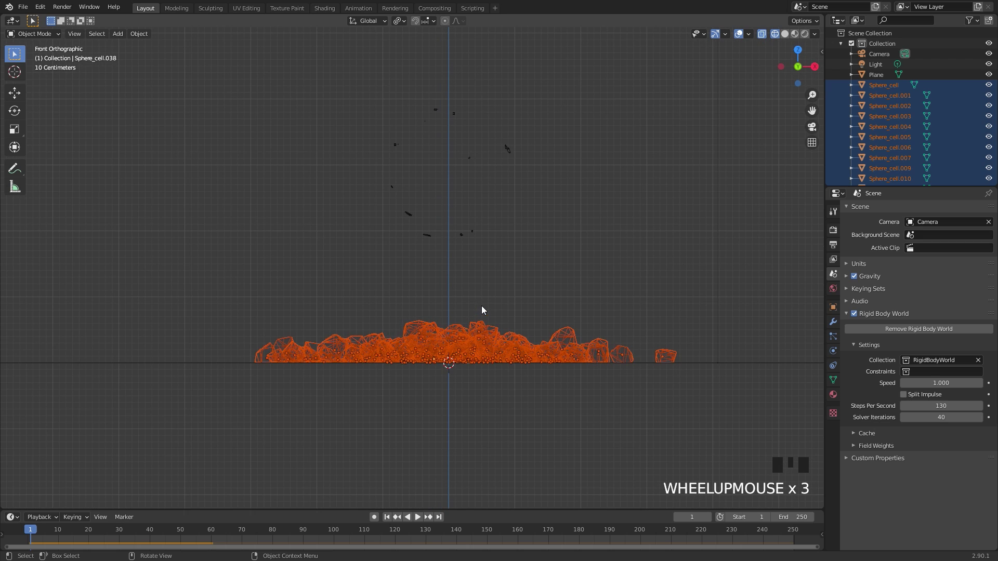
pyautogui.hotkey('alt', 'a')
pyautogui.press('b')
pyautogui.moveTo(312, 53); pyautogui.dragTo(592, 267)
pyautogui.press('x')
pyautogui.click(484, 125)
# Check the pile in solid shading, return to wireframe, and box-select all remaining fragments.
pyautogui.moveTo(495, 138)
pyautogui.mouseDown(button='middle')
pyautogui.moveTo(523, 278)
pyautogui.moveTo(503, 291)
pyautogui.mouseUp(button='middle')
pyautogui.press('z')
pyautogui.moveTo(356, 296); pyautogui.dragTo(534, 305, button='middle')
pyautogui.click(534, 305)
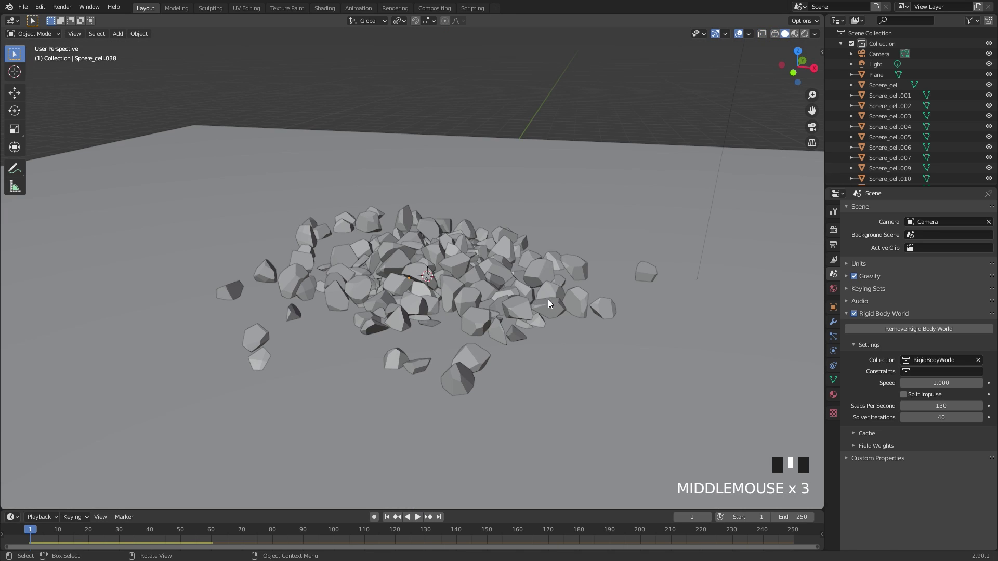
pyautogui.hotkey('shift', 'z')
pyautogui.press('b')
pyautogui.moveTo(140, 175)
pyautogui.mouseDown()
pyautogui.moveTo(495, 373)
pyautogui.moveTo(657, 436)
pyautogui.mouseUp()
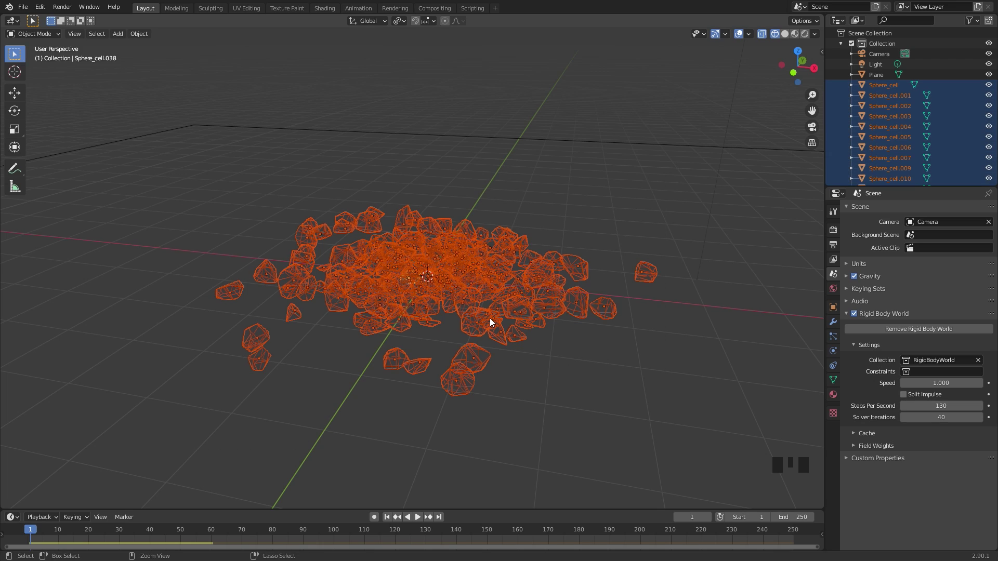
# Join the selected rock fragments into one object with Ctrl+J.
pyautogui.hotkey('ctrl', 'j')
pyautogui.press('g')
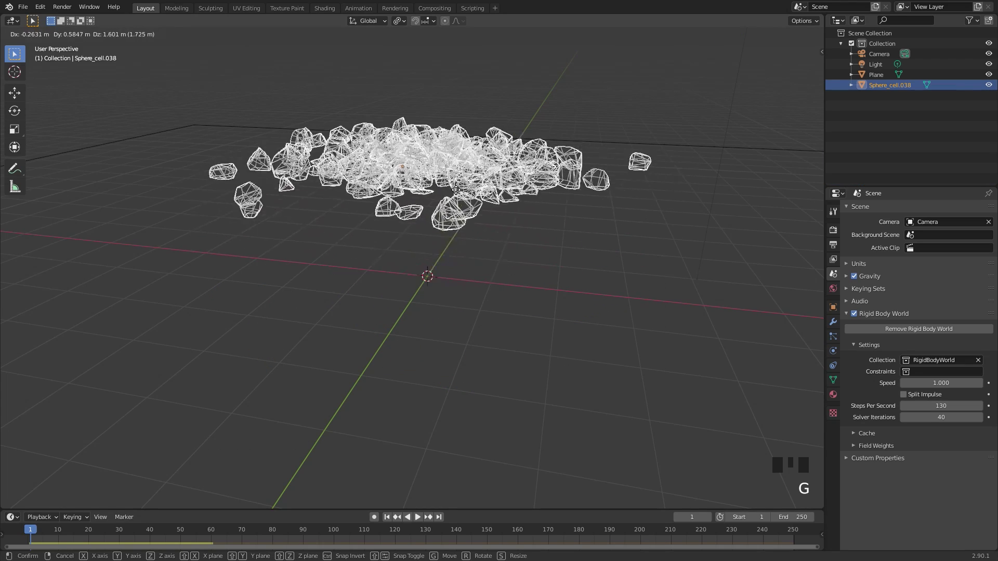
pyautogui.rightClick(456, 189)
# Remove the rigid body from the joined rock object, then select the ground plane.
pyautogui.click(832, 351)
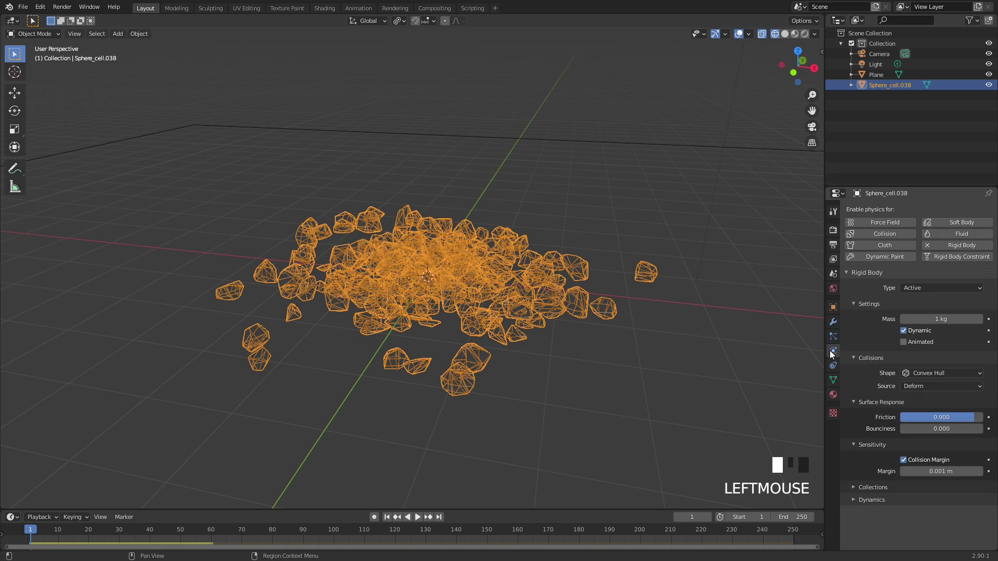
pyautogui.click(928, 245)
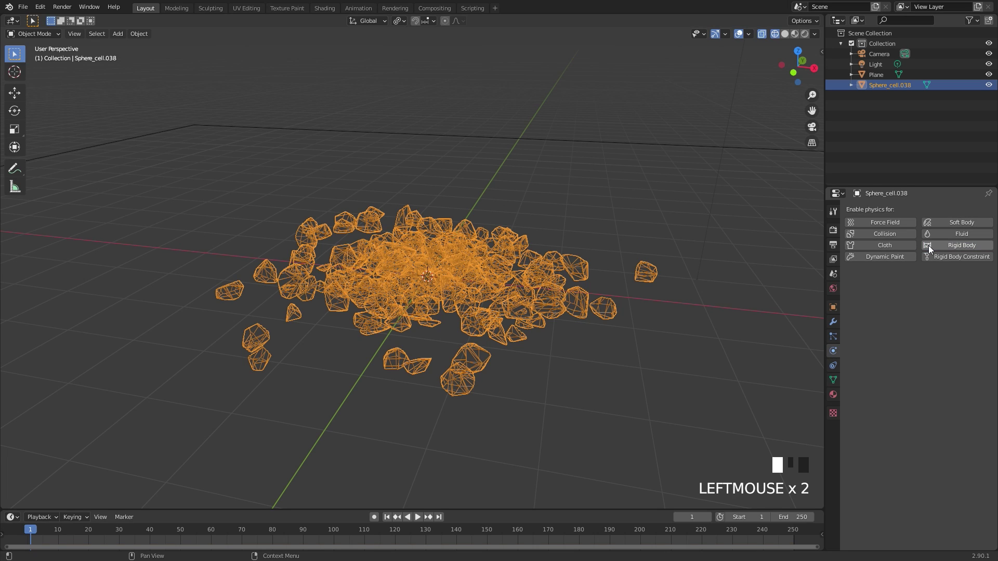
pyautogui.click(627, 141)
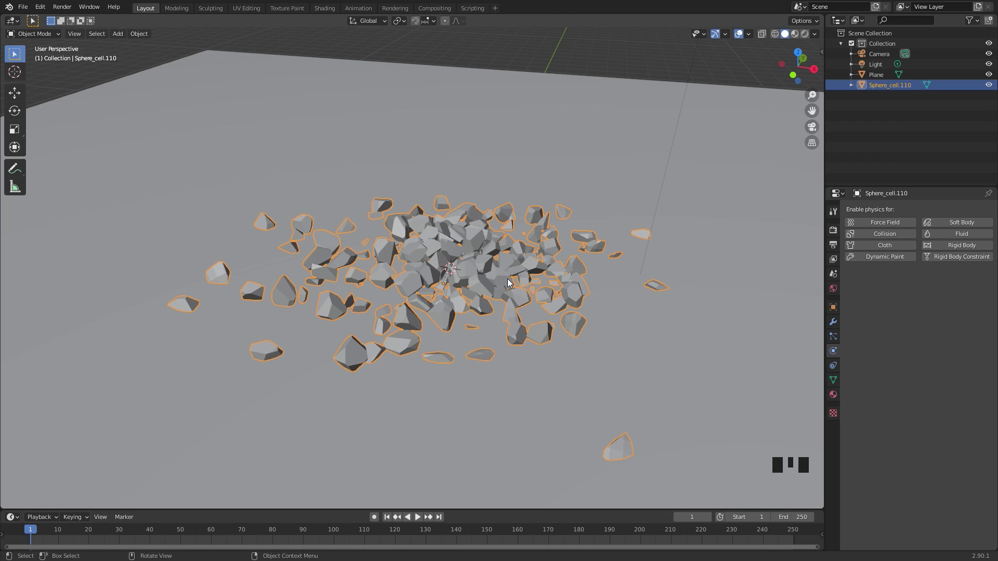
pyautogui.press('r')
pyautogui.press('r')
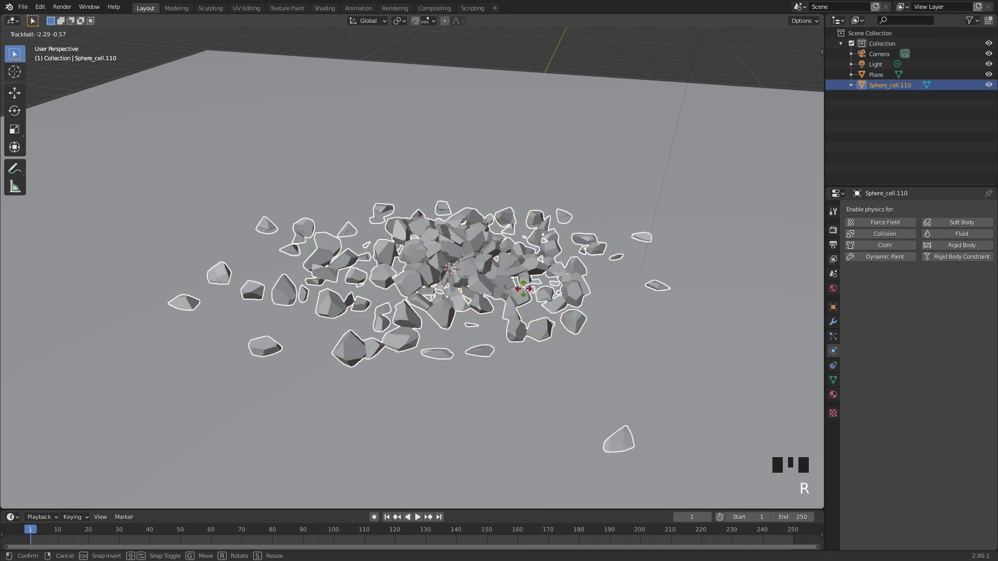
pyautogui.press('r')
pyautogui.press('z')
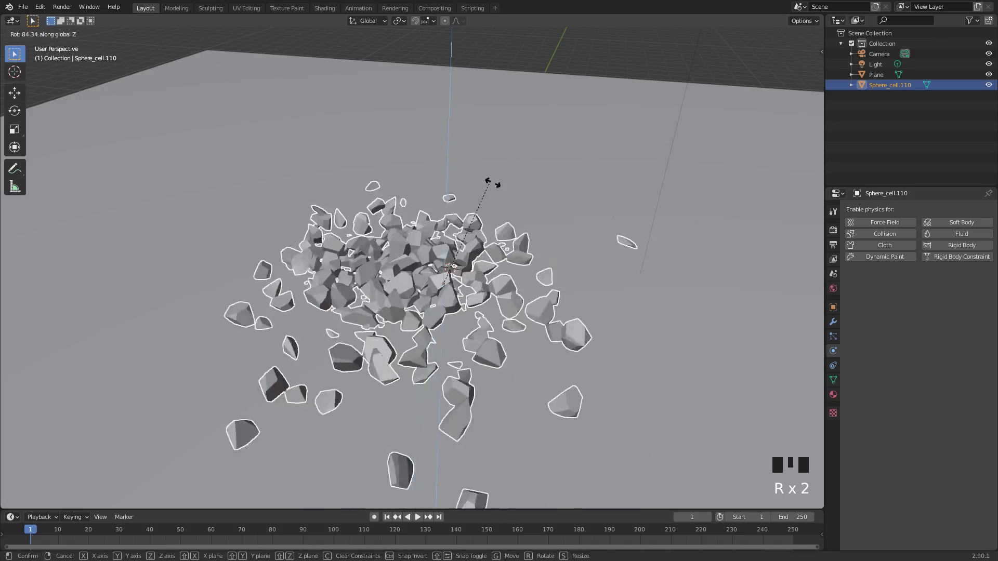
pyautogui.click(506, 193)
pyautogui.press('g')
pyautogui.press('x')
pyautogui.click(520, 247)
pyautogui.scroll(-2, 525, 250)
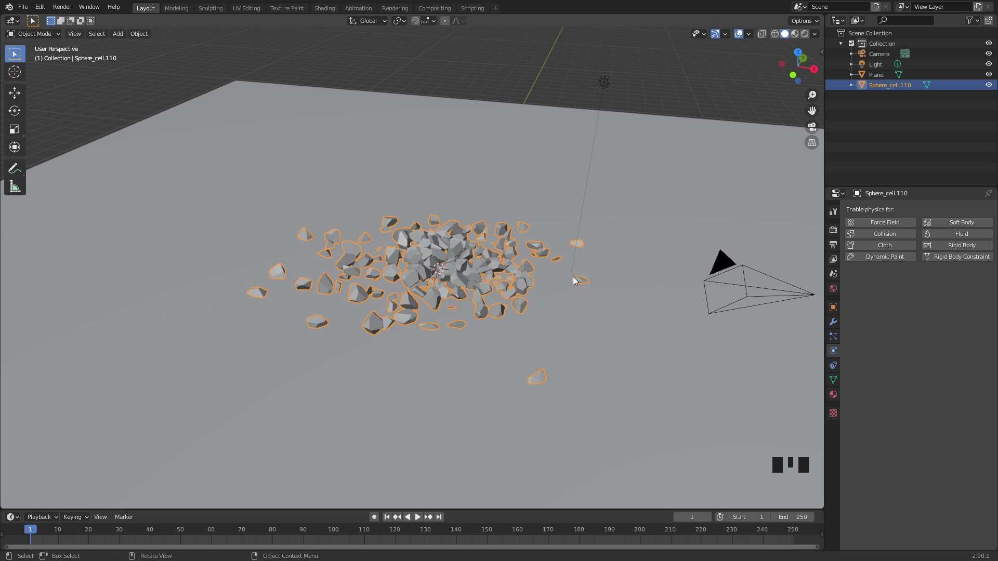
pyautogui.scroll(4, 556, 290)
pyautogui.scroll(-2, 550, 285)
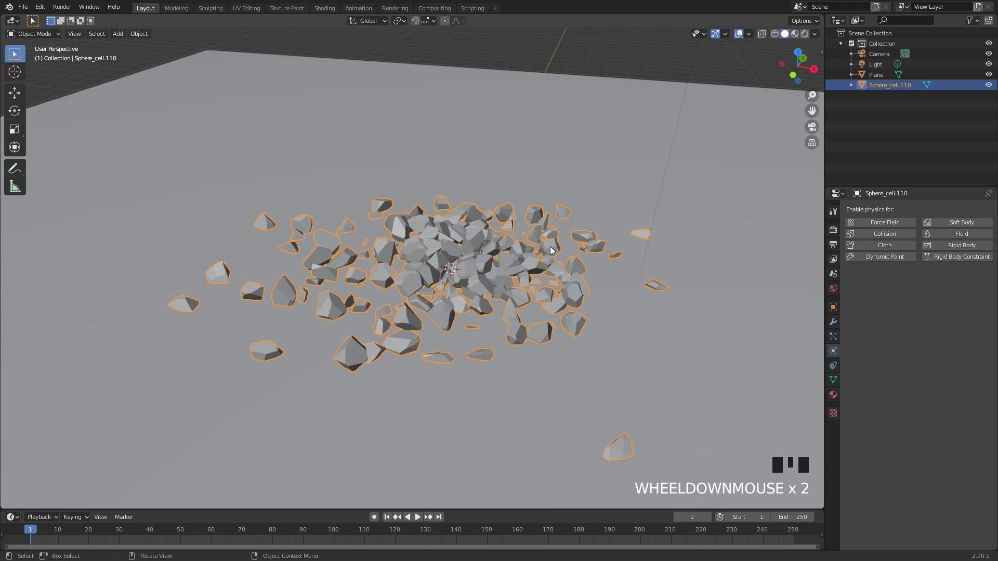
# Smart UV Project the Sphere_cell.110 rock pile in Edit Mode, then return to Object Mode.
pyautogui.press('Tab')
pyautogui.scroll(2, 522, 252)
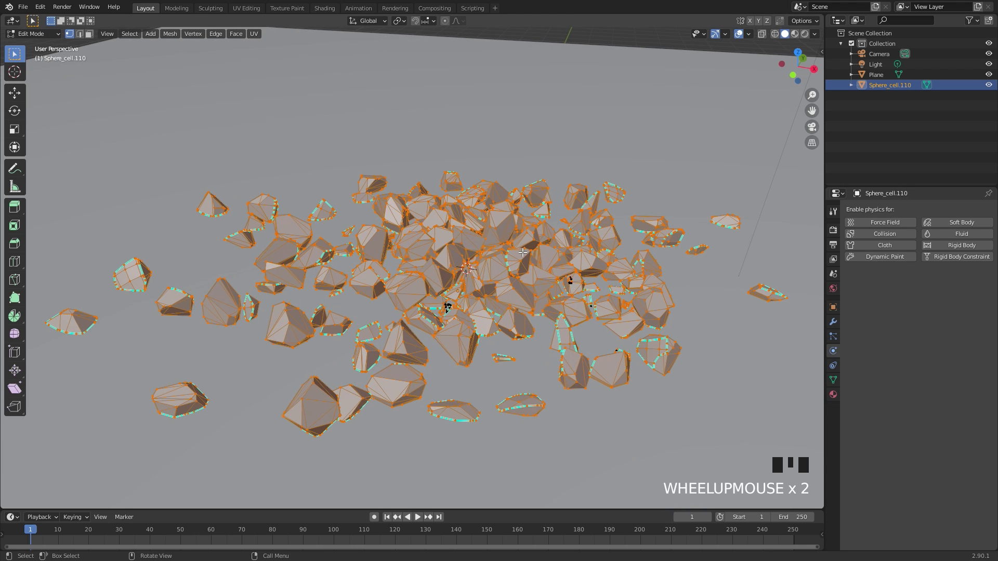
pyautogui.press('u')
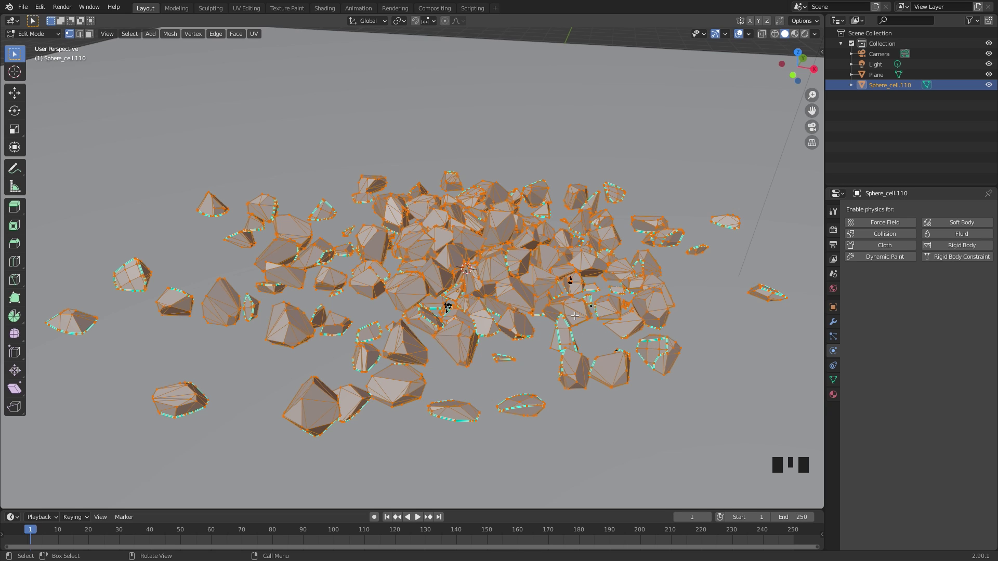
pyautogui.press('Tab')
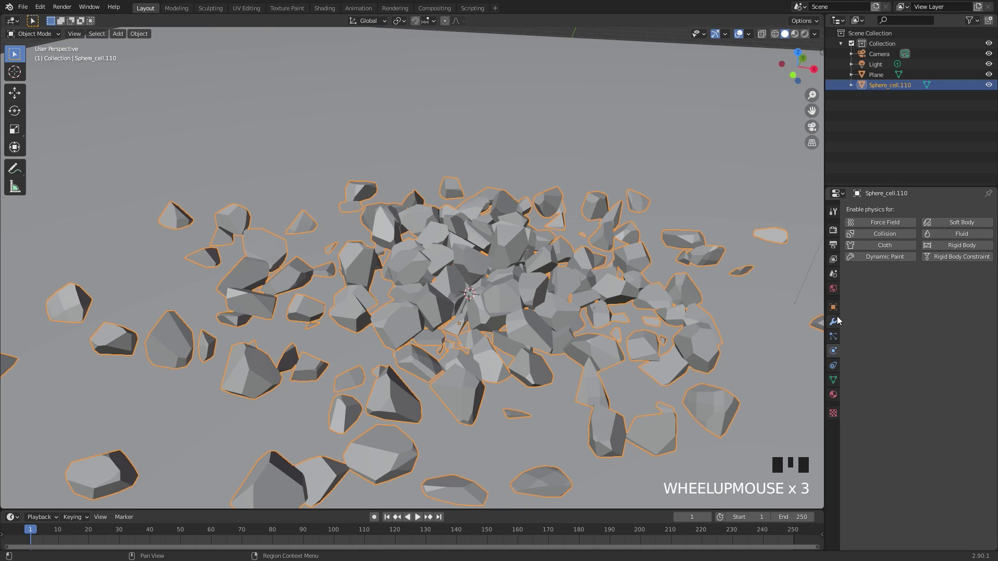
# Add a Catmull-Clark Subdivision Surface modifier (viewport 1, render 2) to Sphere_cell.110 and inspect it.
pyautogui.click(833, 321)
pyautogui.click(887, 210)
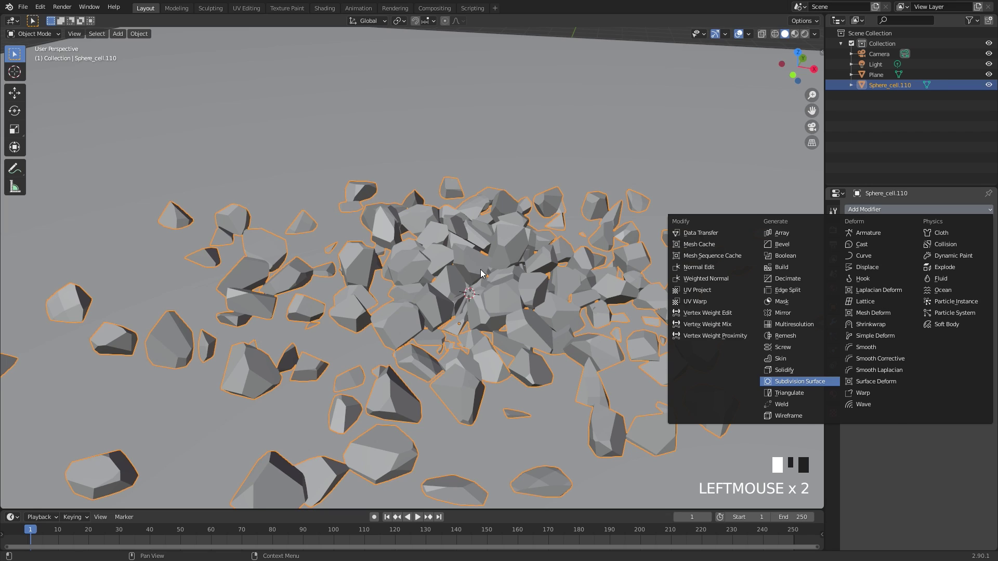
pyautogui.click(800, 382)
pyautogui.scroll(5, 531, 312)
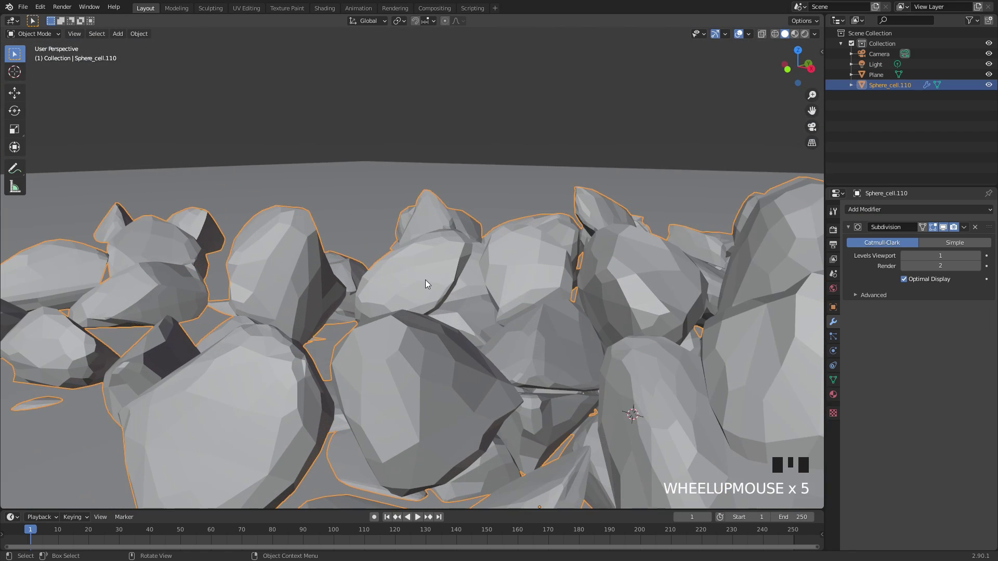
pyautogui.moveTo(424, 284); pyautogui.dragTo(405, 324, button='middle')
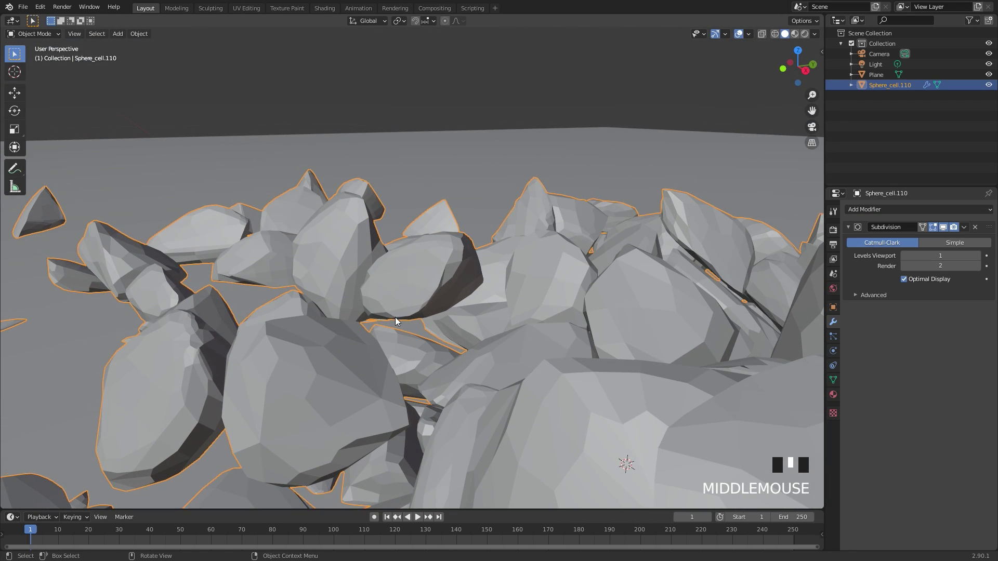
pyautogui.scroll(-5, 392, 305)
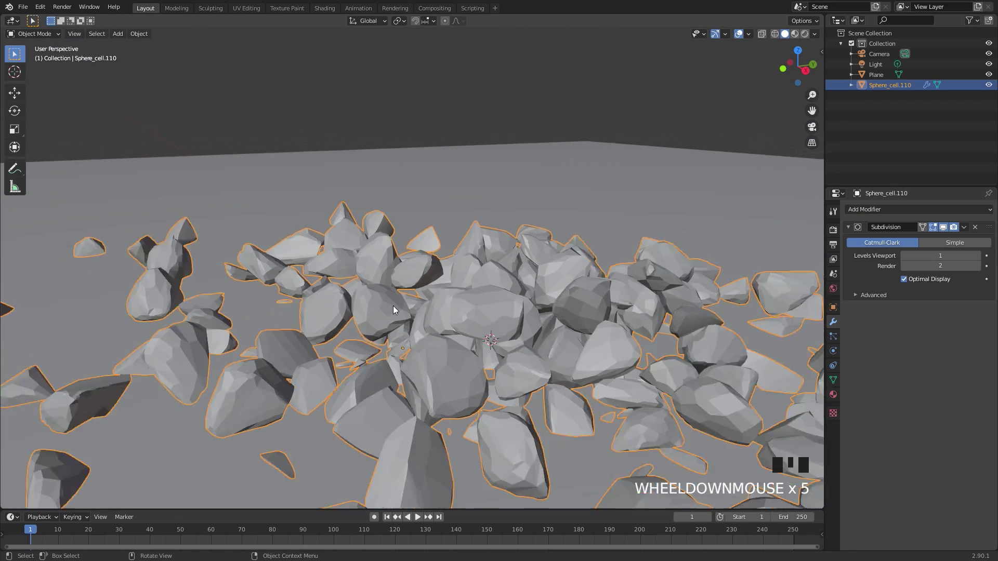
pyautogui.scroll(-3, 461, 302)
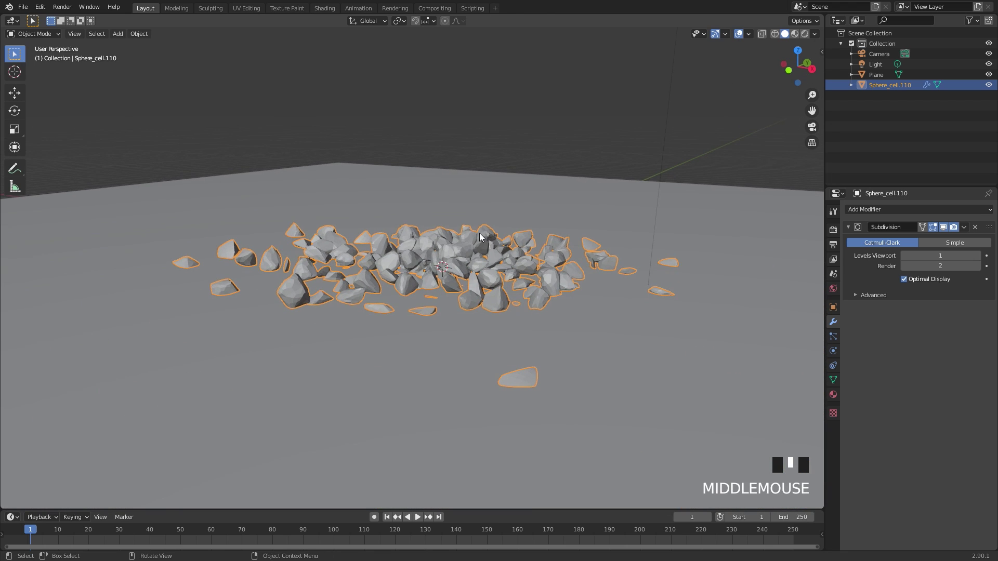